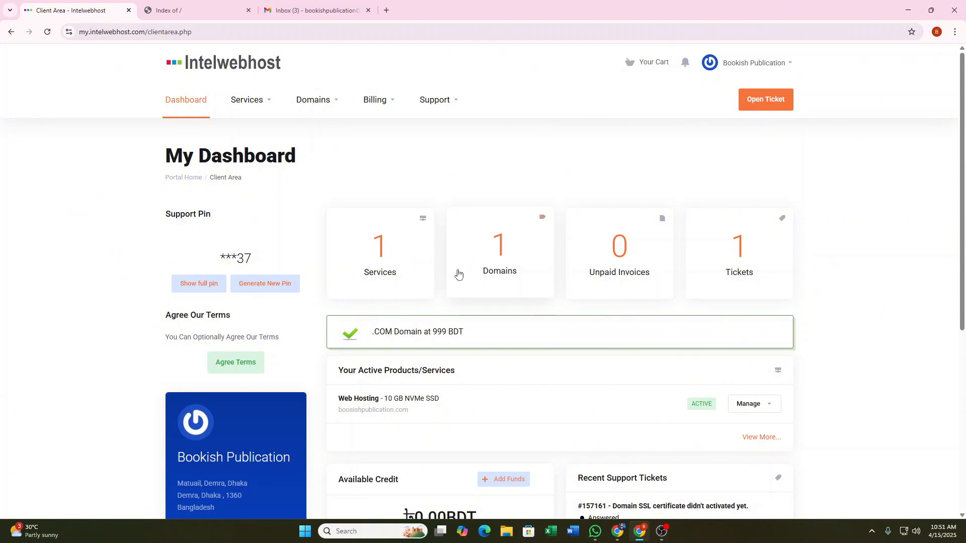
Reload the boosishpublication.com site listing, check its connection security, then return to the client dashboard.
left_click(185, 3)
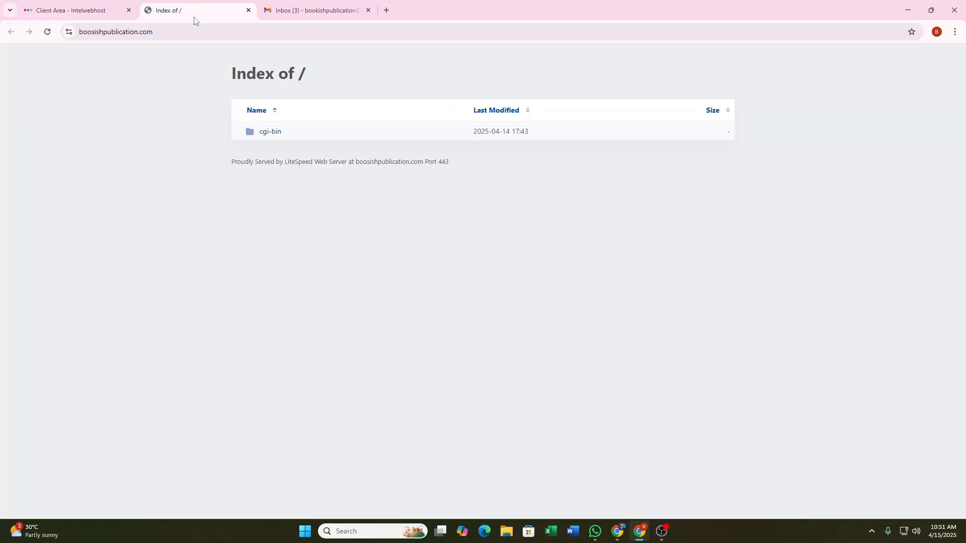
left_click(47, 32)
left_click(48, 35)
left_click(69, 32)
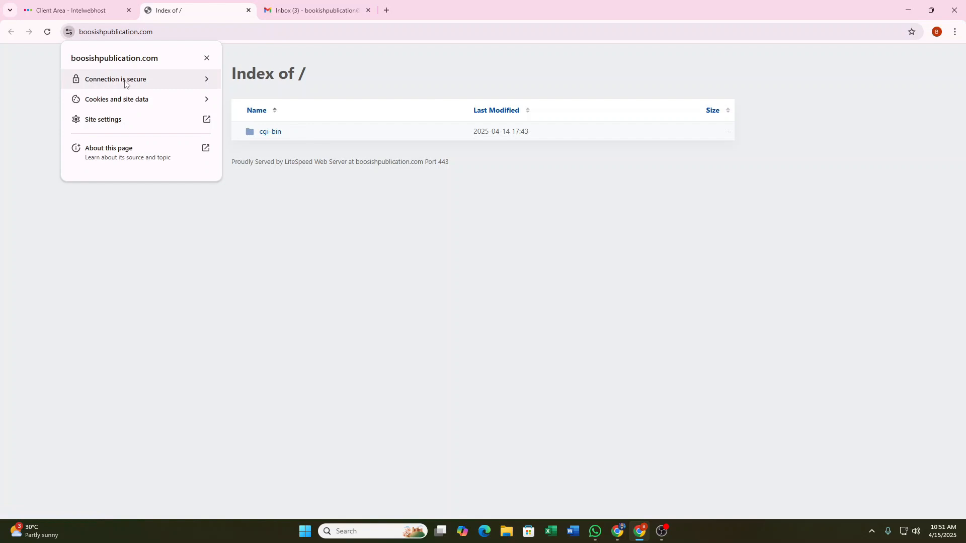
left_click(206, 58)
left_click(82, 10)
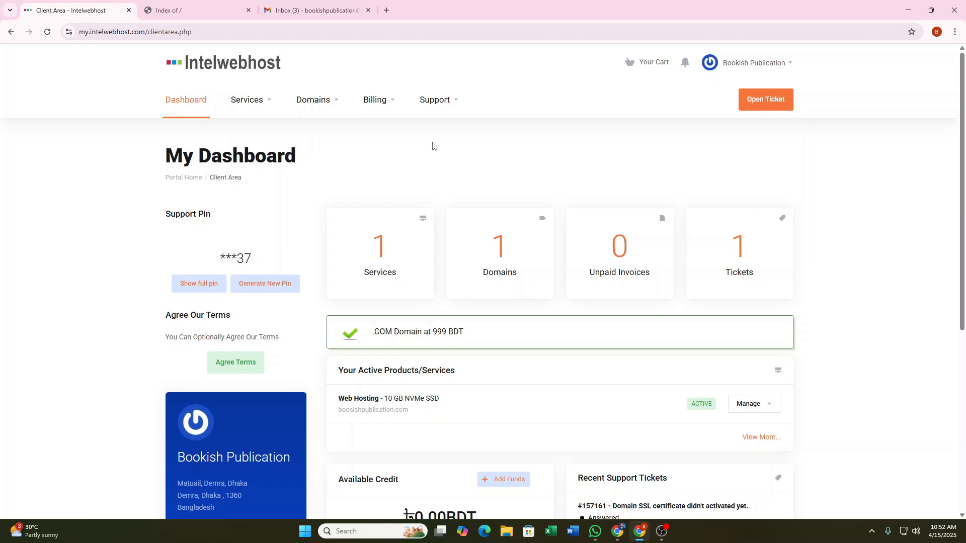
Scroll through the client dashboard, then switch to the Gmail inbox.
mouse_move(327, 2)
scroll(485, 187, "down", 6)
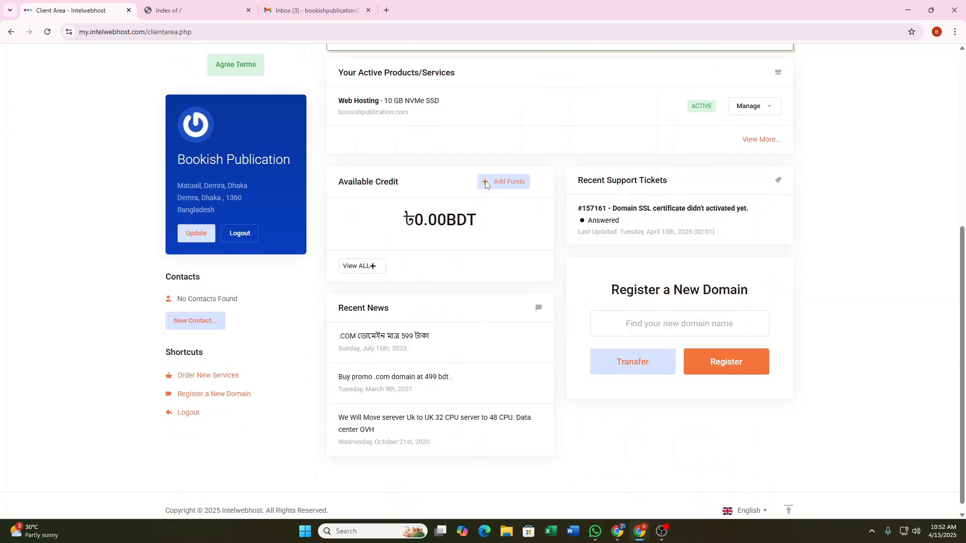
scroll(488, 183, "up", 6)
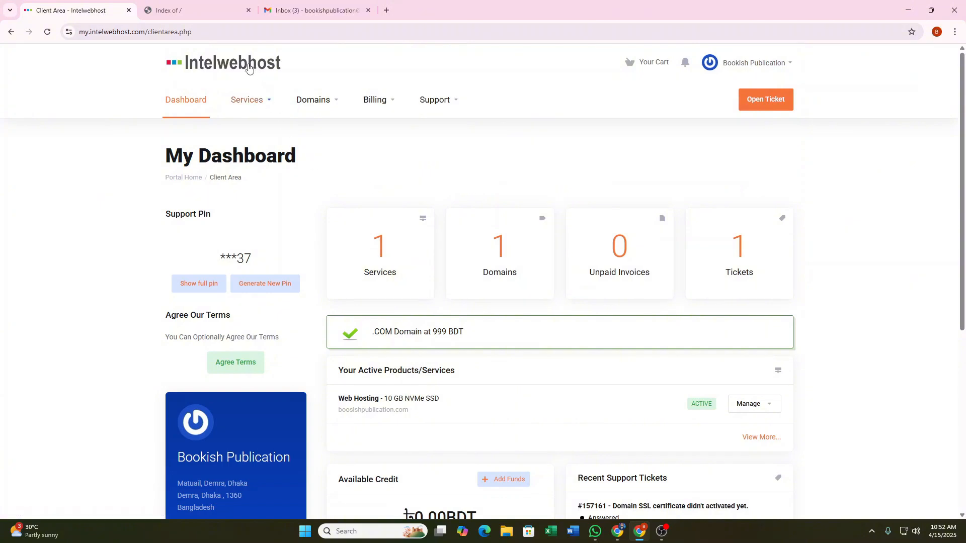
left_click(322, 10)
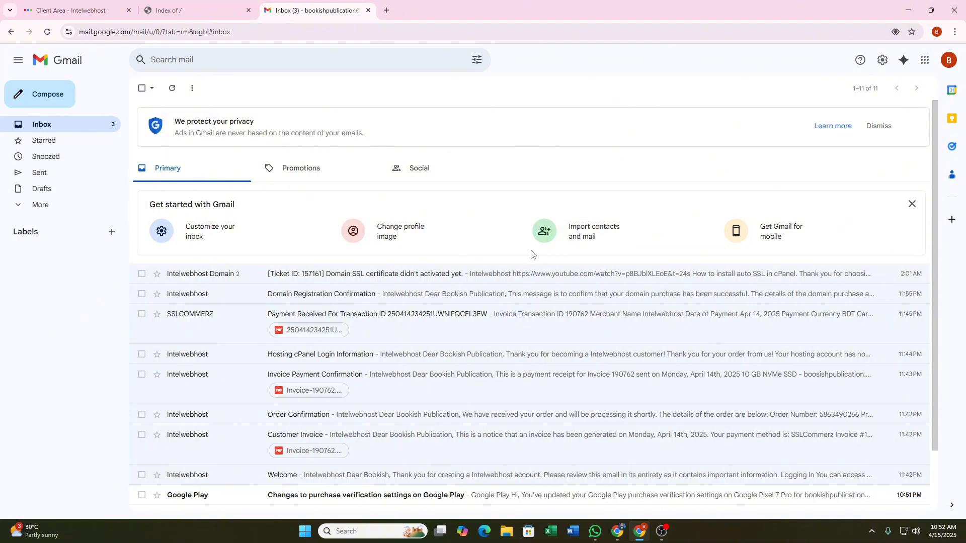
Open the Hosting cPanel Login Information email from the inbox.
scroll(496, 206, "down", 1)
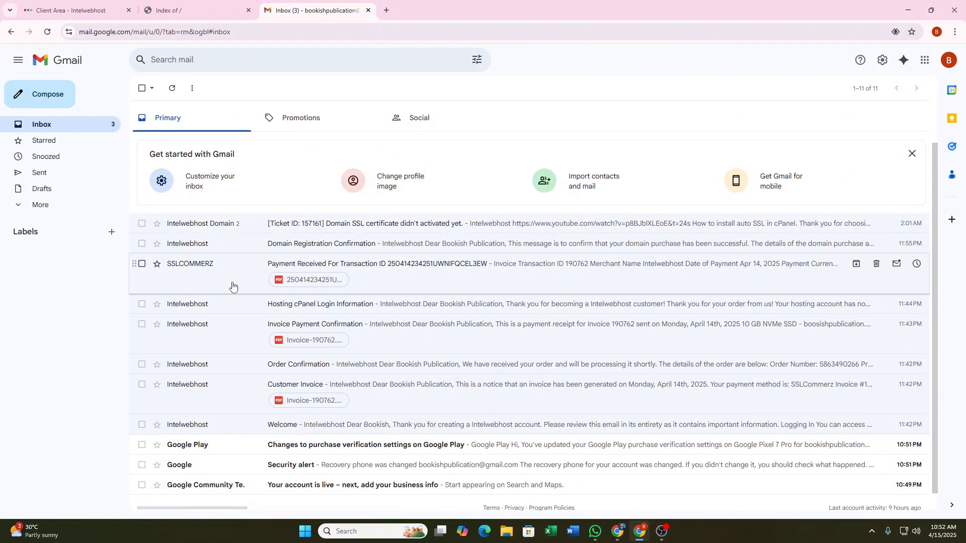
scroll(453, 241, "down", 1)
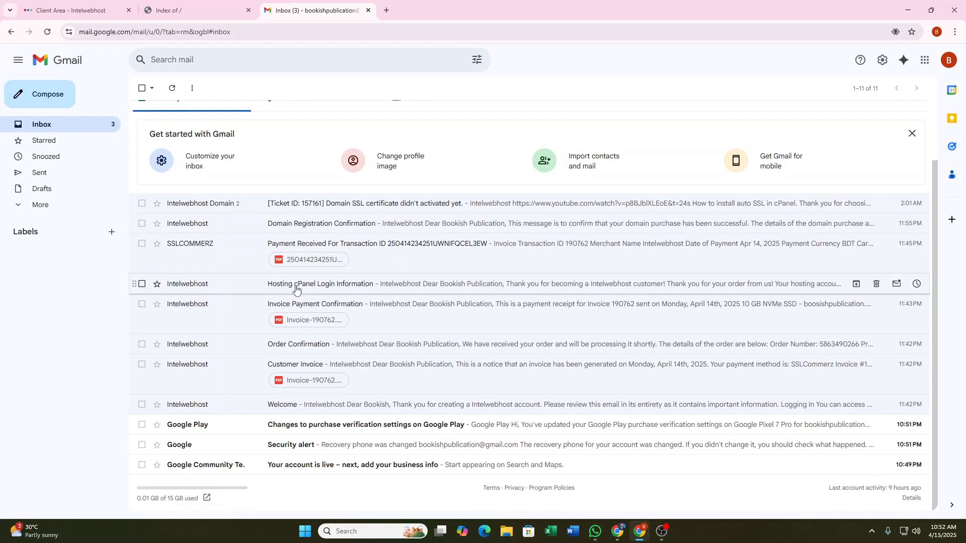
left_click(331, 289)
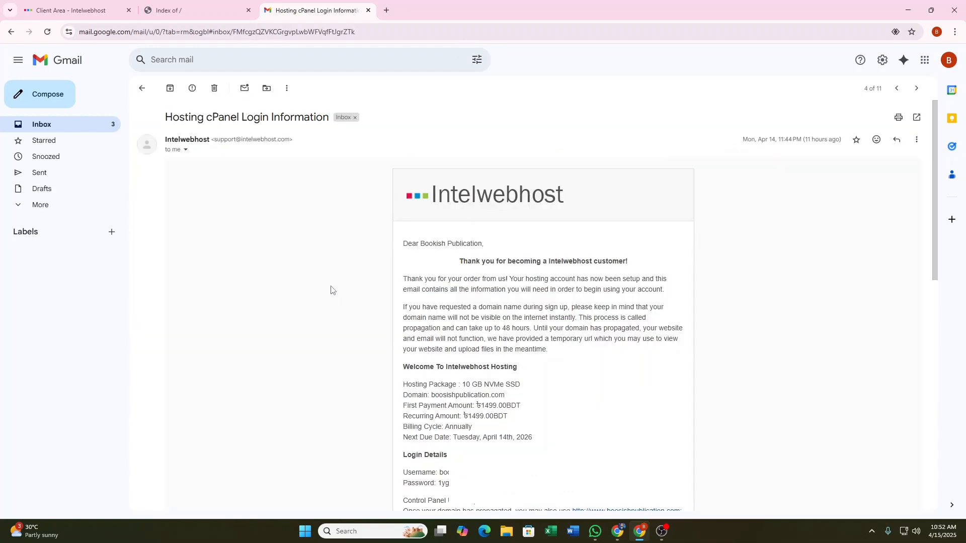
Open the email's control panel address in a new browser tab.
scroll(543, 302, "down", 3)
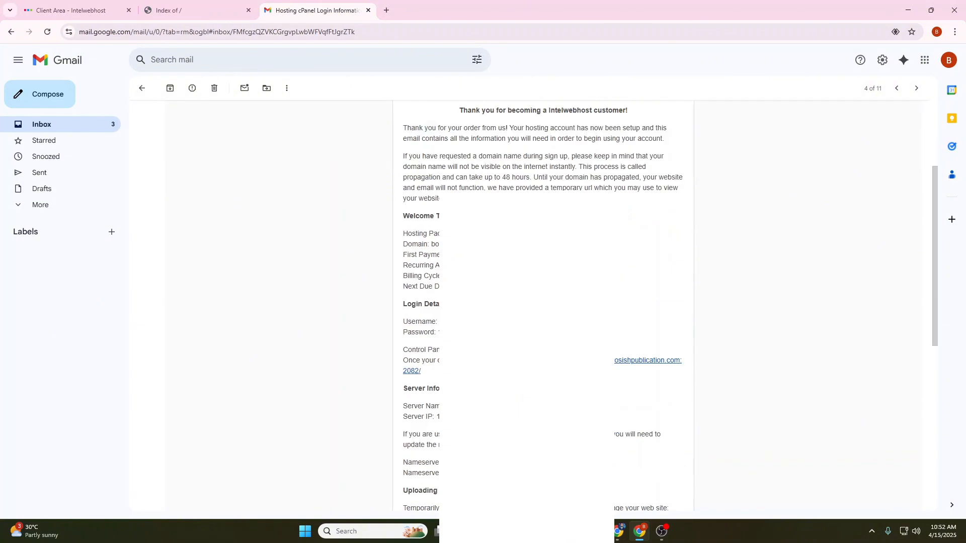
scroll(543, 302, "down", 1)
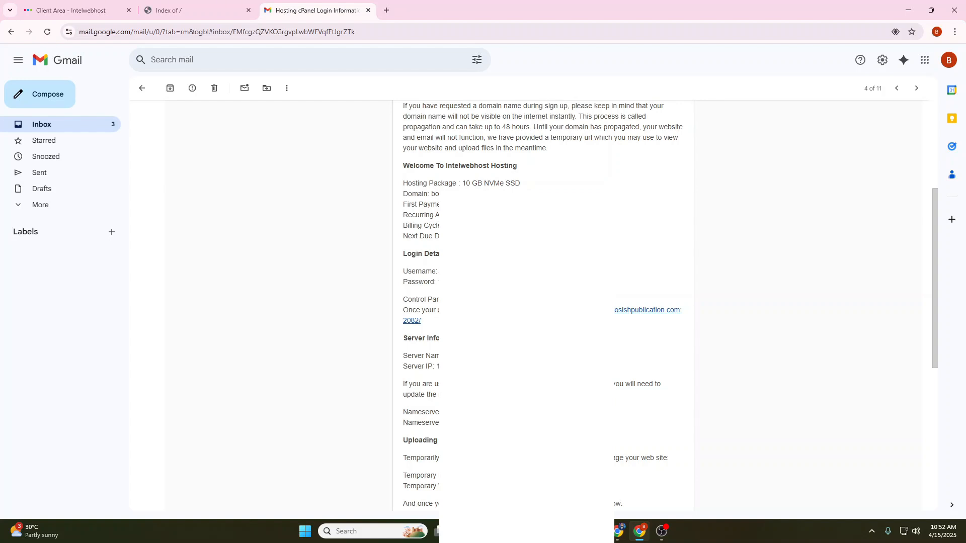
scroll(543, 302, "down", 1)
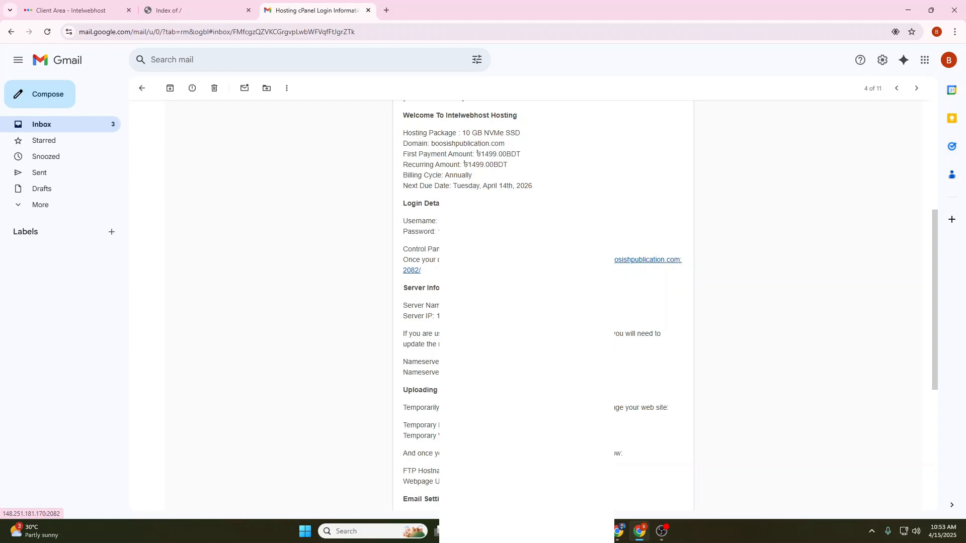
right_click(497, 249)
left_click(624, 261)
Paste the hosting account username from the login email into the cPanel login form.
left_click(403, 14)
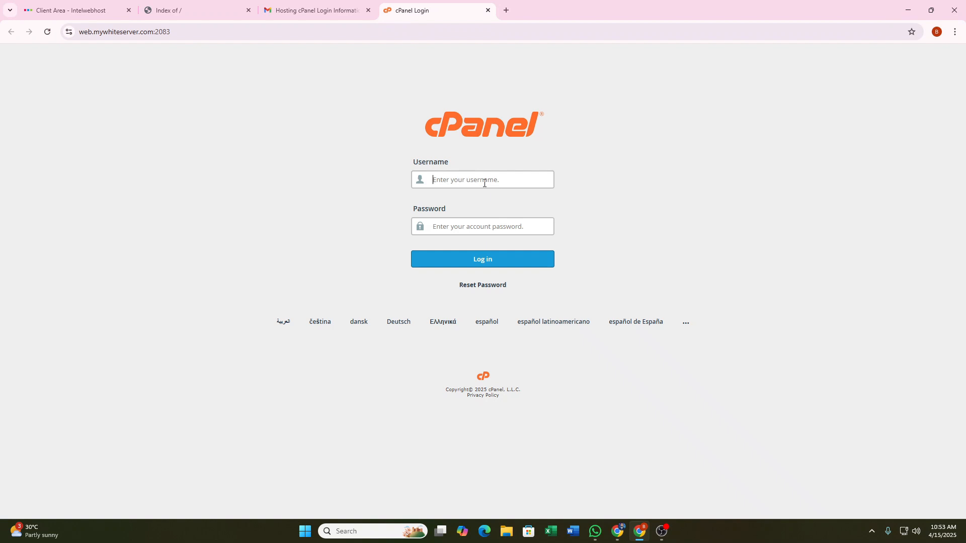
left_click(323, 7)
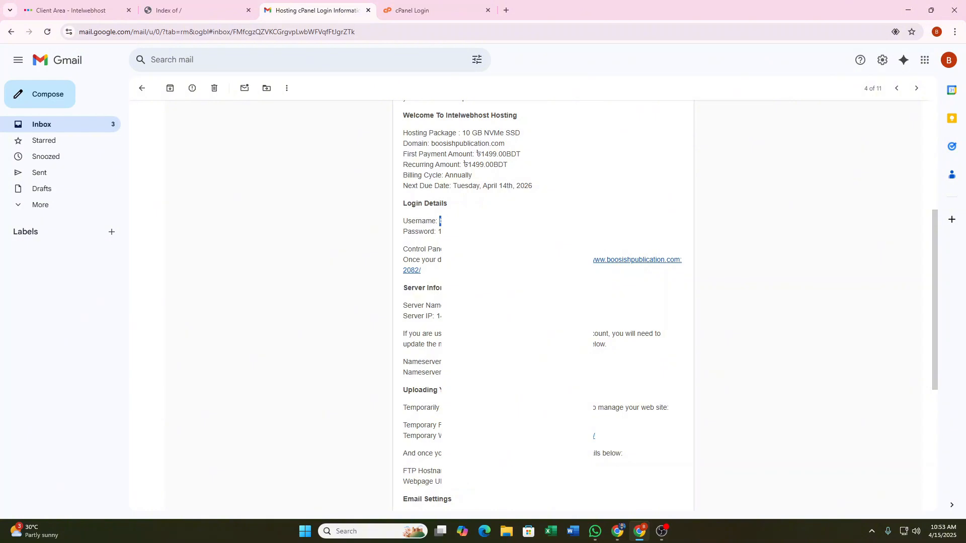
left_click(413, 11)
type("boosishp")
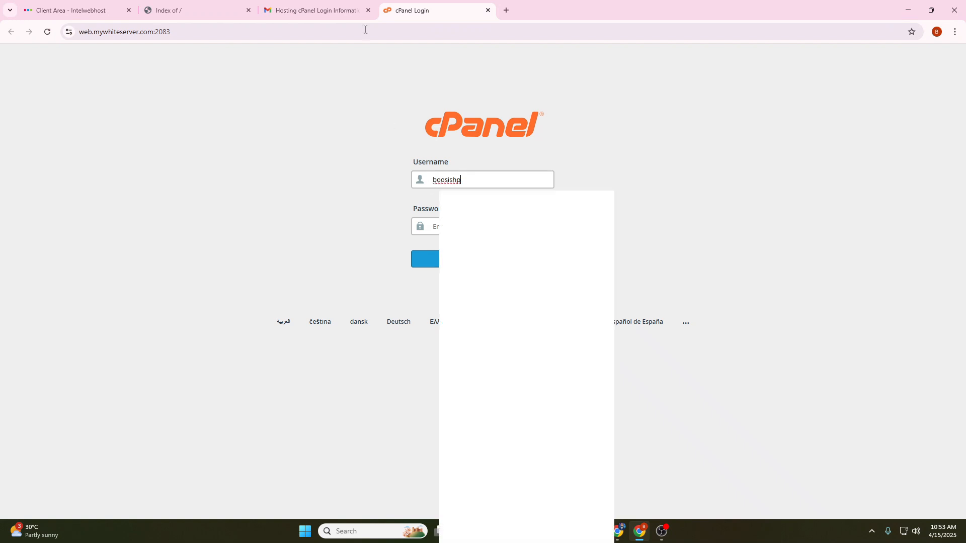
Paste the account password into the cPanel password field and log in.
left_click(314, 10)
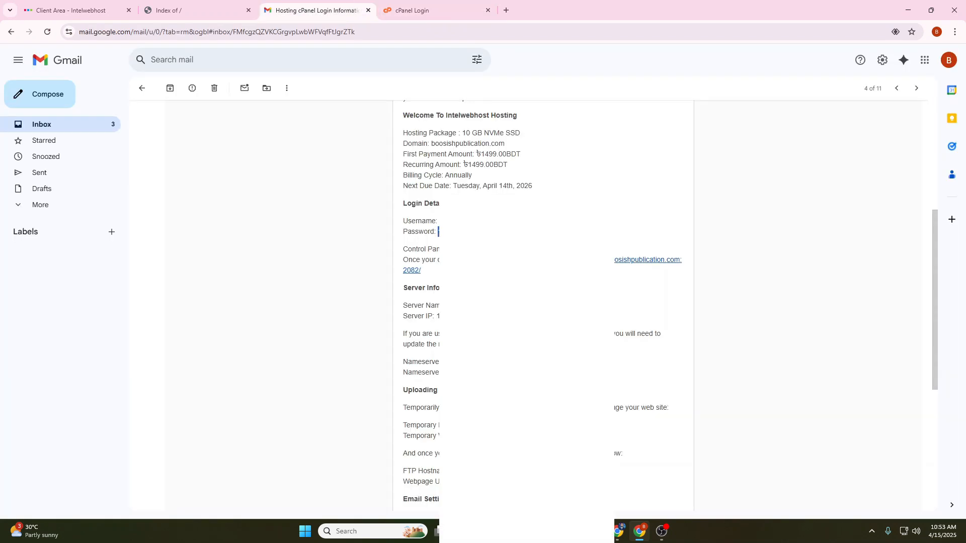
left_click(412, 10)
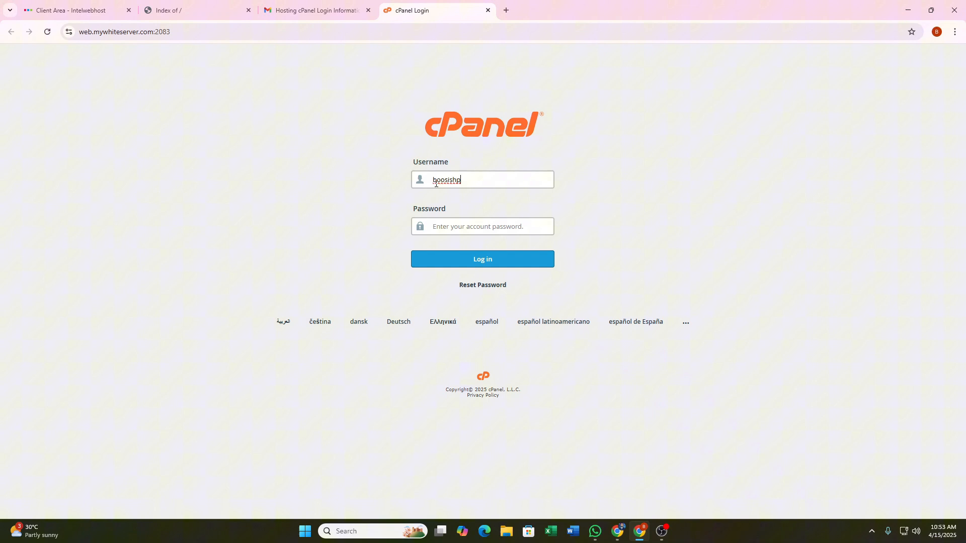
left_click(445, 225)
key("ctrl+v")
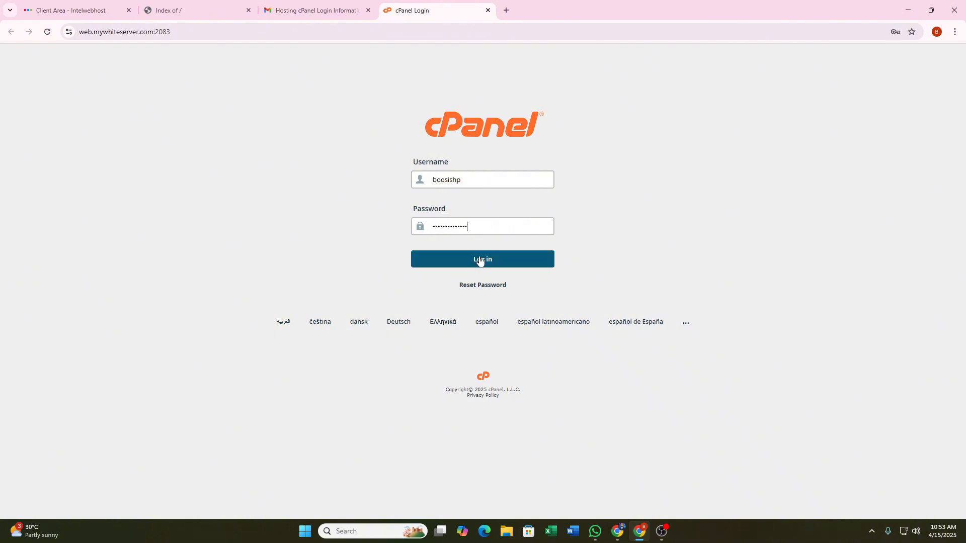
left_click(306, 3)
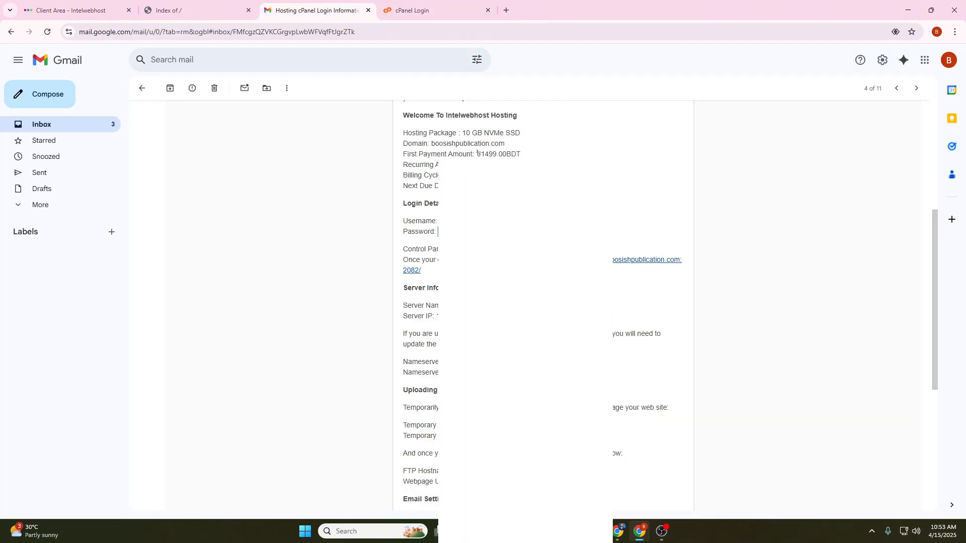
left_click(412, 10)
left_click(480, 254)
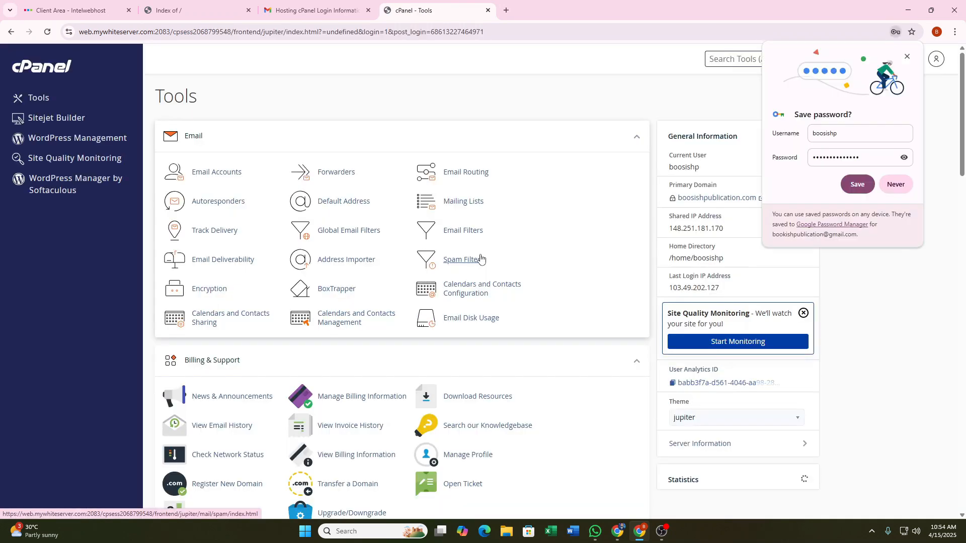
Decline saving the password, close the old cPanel Tools tab and return to the Client Area.
left_click(910, 187)
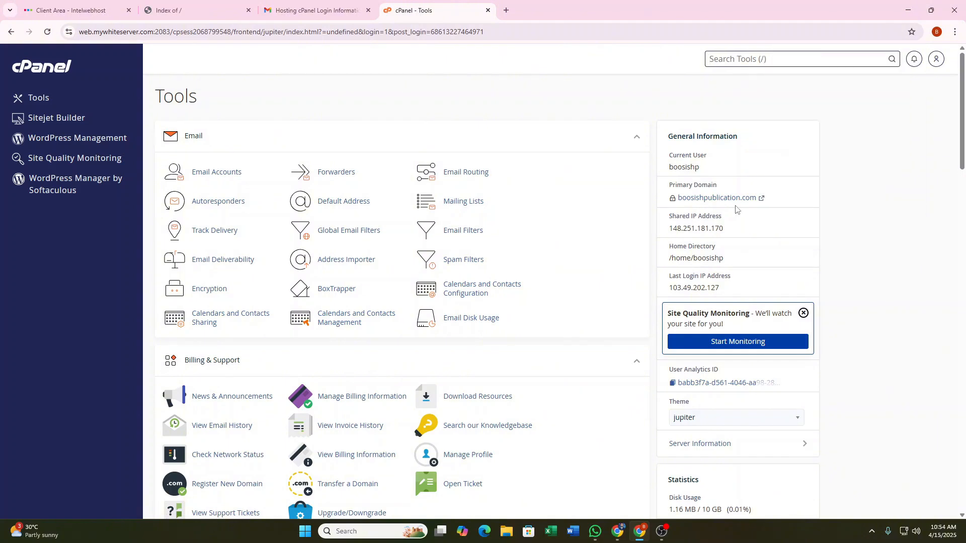
scroll(732, 206, "down", 4)
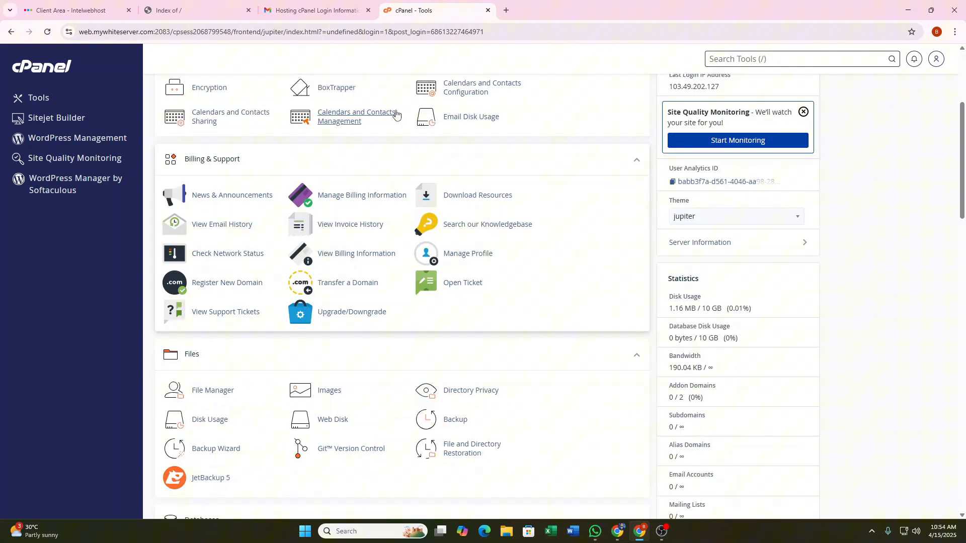
left_click(325, 3)
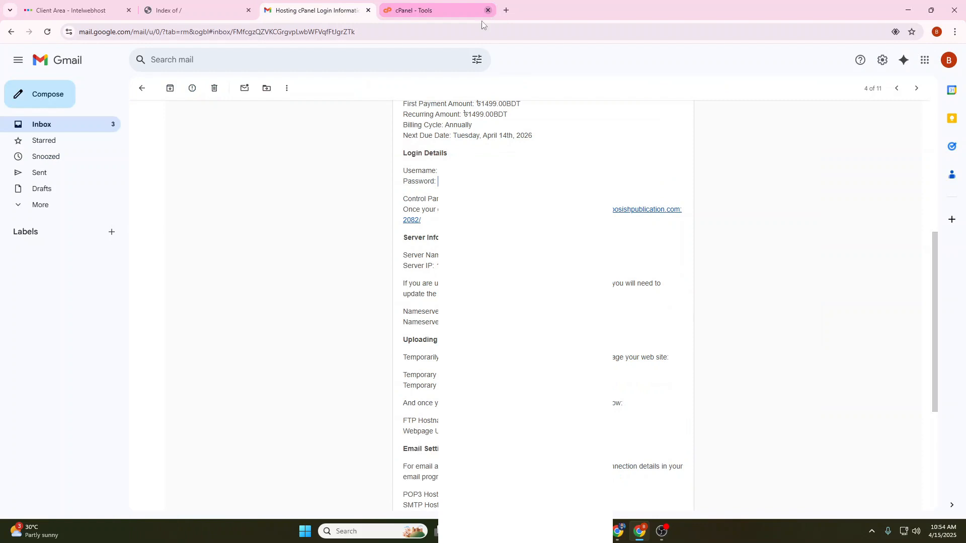
scroll(523, 107, "up", 2)
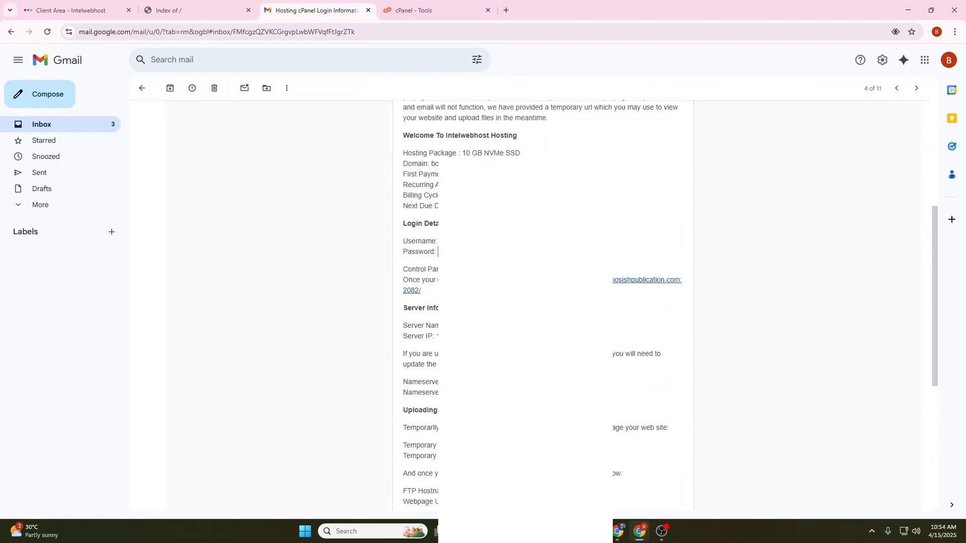
scroll(438, 252, "up", 5)
left_click(487, 11)
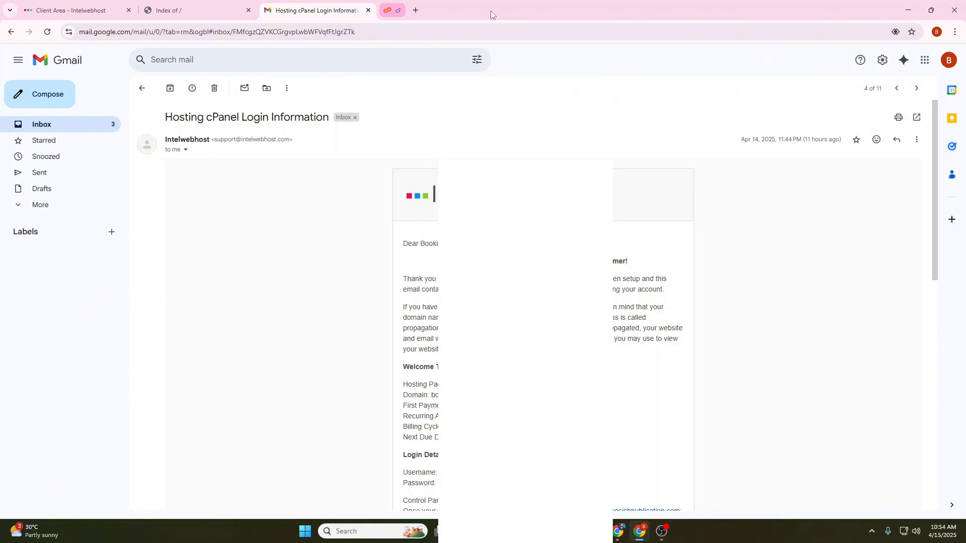
left_click(79, 11)
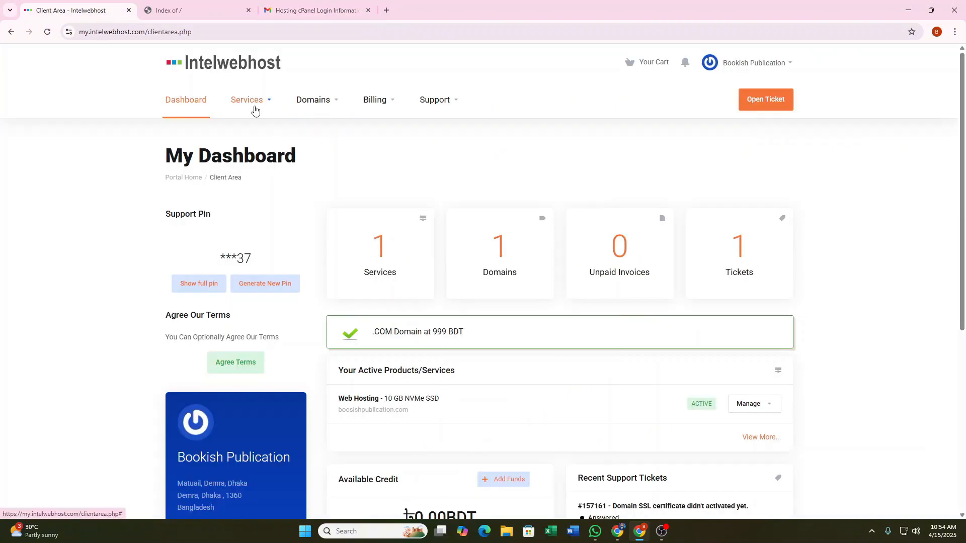
Go to Services > My Services and log into cPanel from the Web Hosting product.
left_click(255, 110)
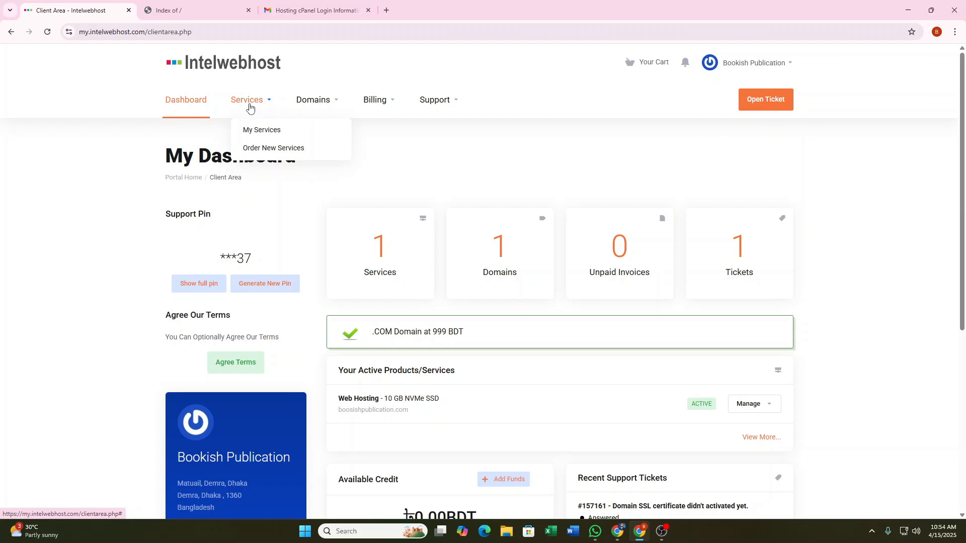
left_click(261, 131)
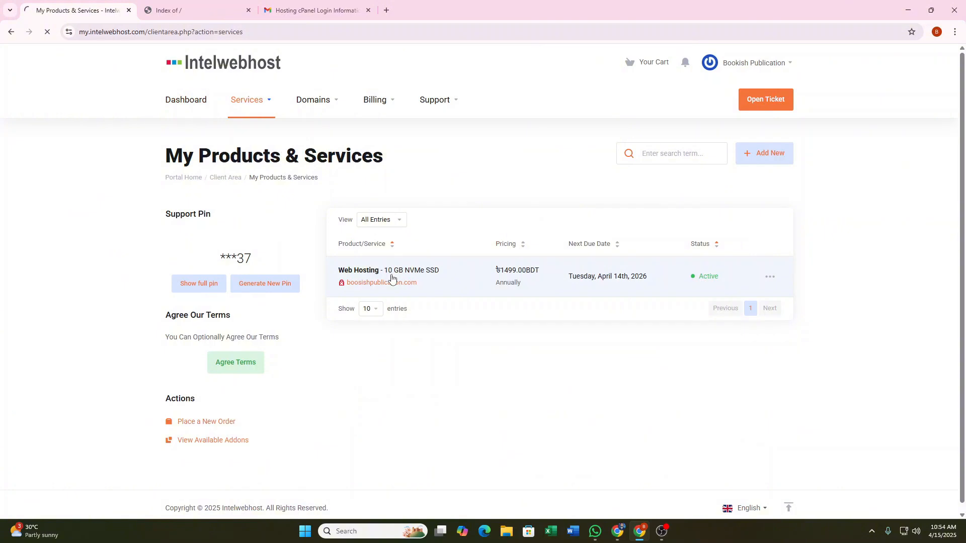
scroll(274, 312, "down", 1)
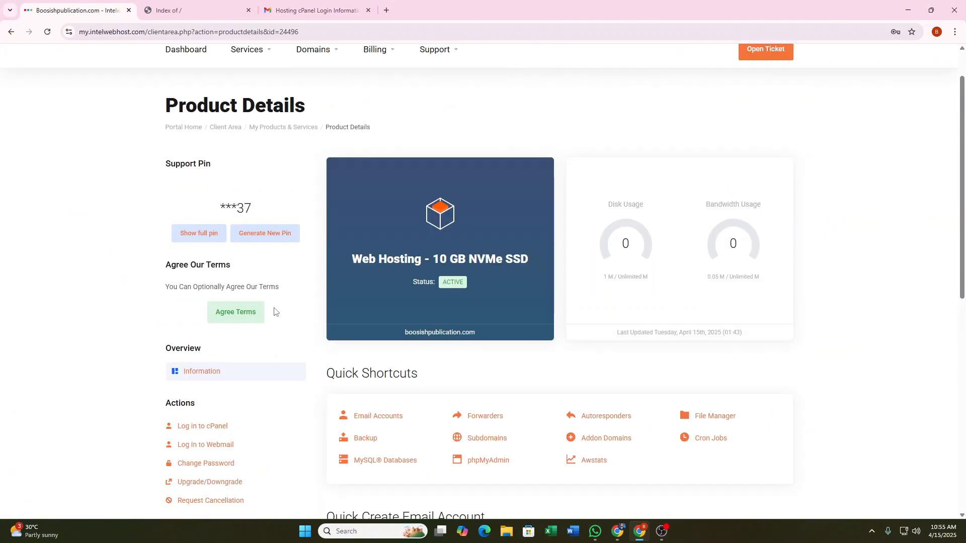
scroll(216, 461, "down", 2)
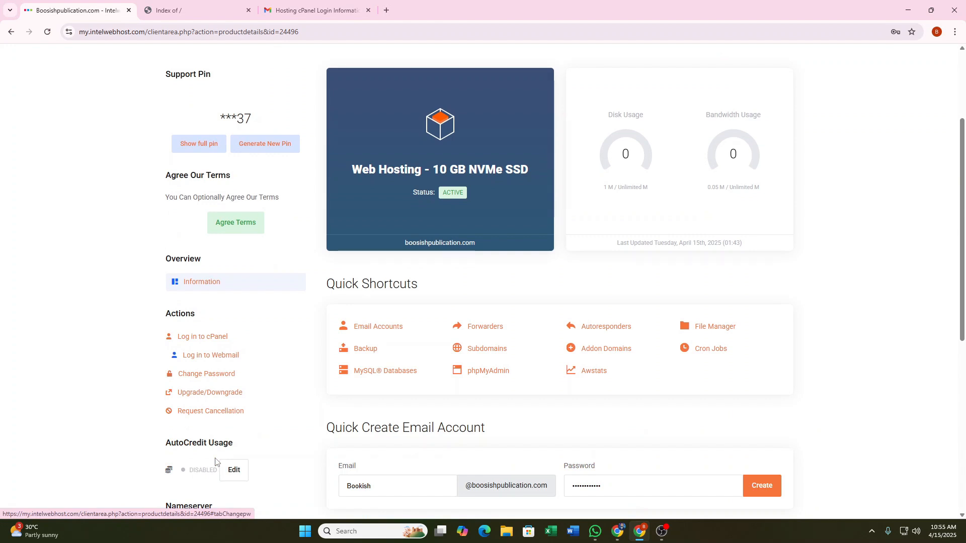
scroll(215, 462, "down", 1)
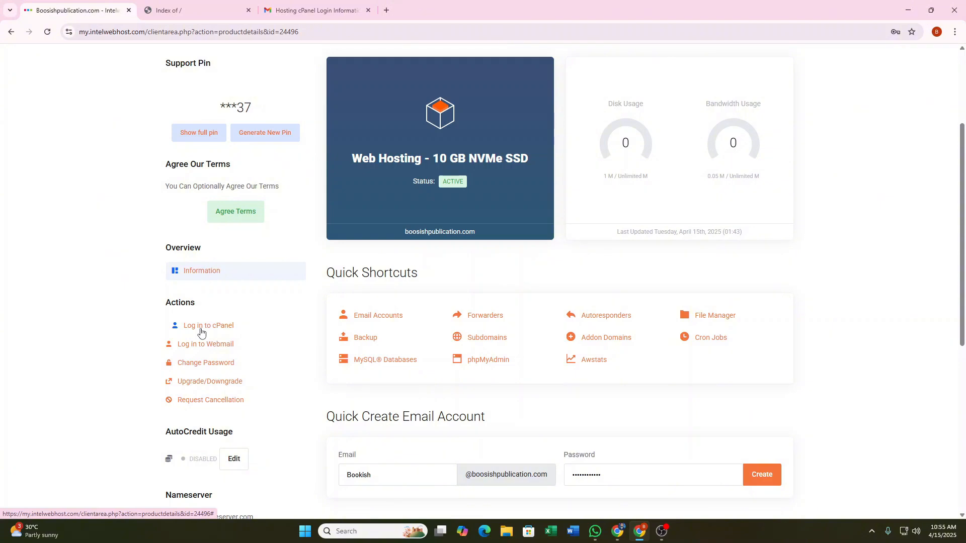
scroll(605, 321, "up", 3)
scroll(375, 359, "down", 3)
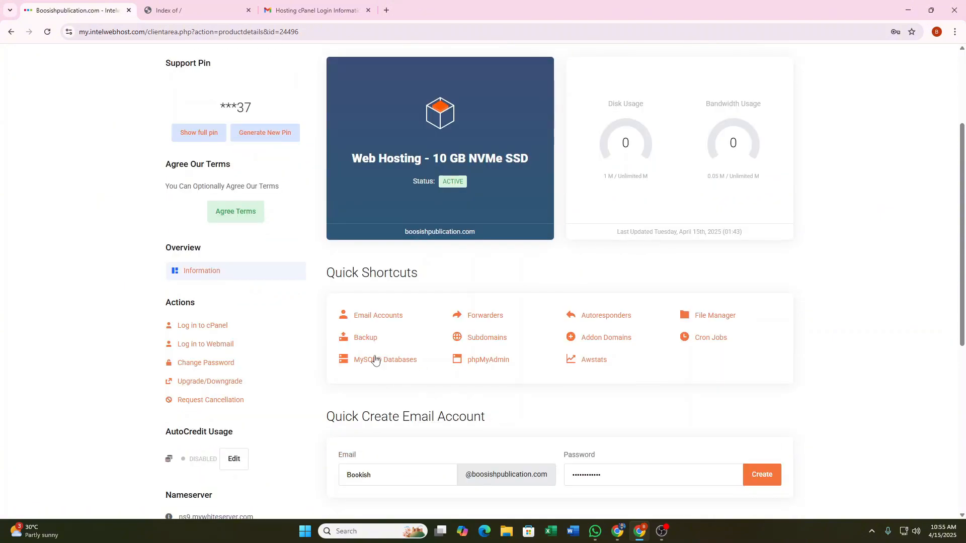
left_click(201, 327)
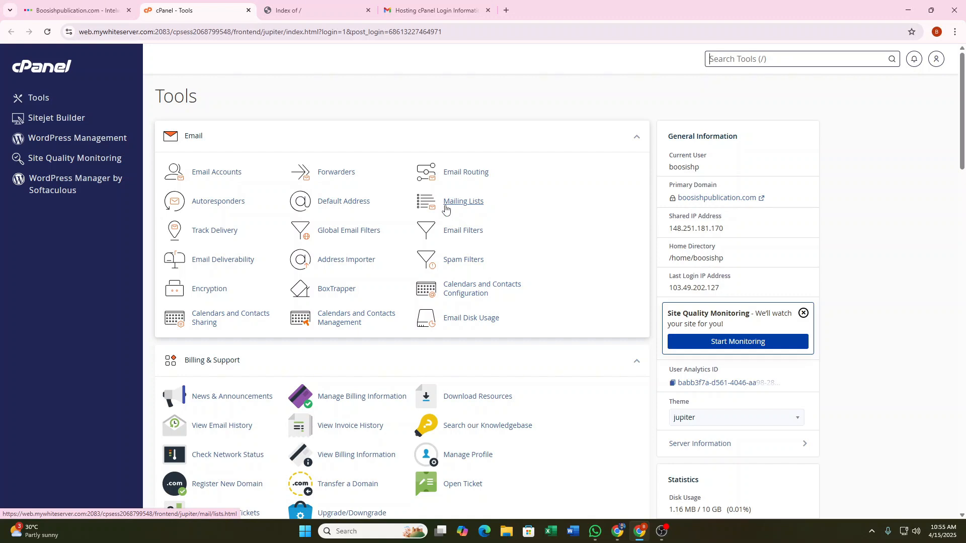
Reload the 'Index of /' site tab to confirm it's still empty, then return to cPanel Tools.
left_click(307, 11)
left_click(44, 32)
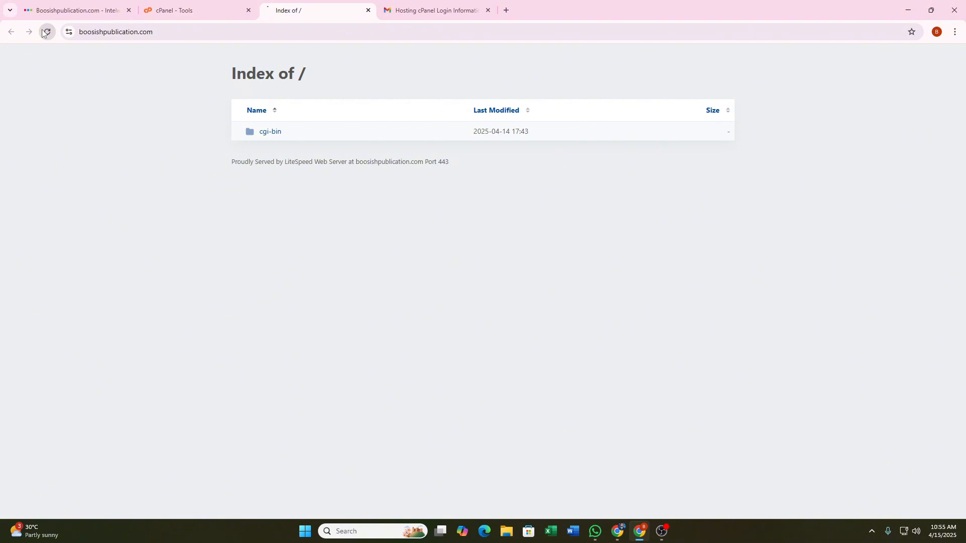
left_click(75, 10)
left_click(167, 9)
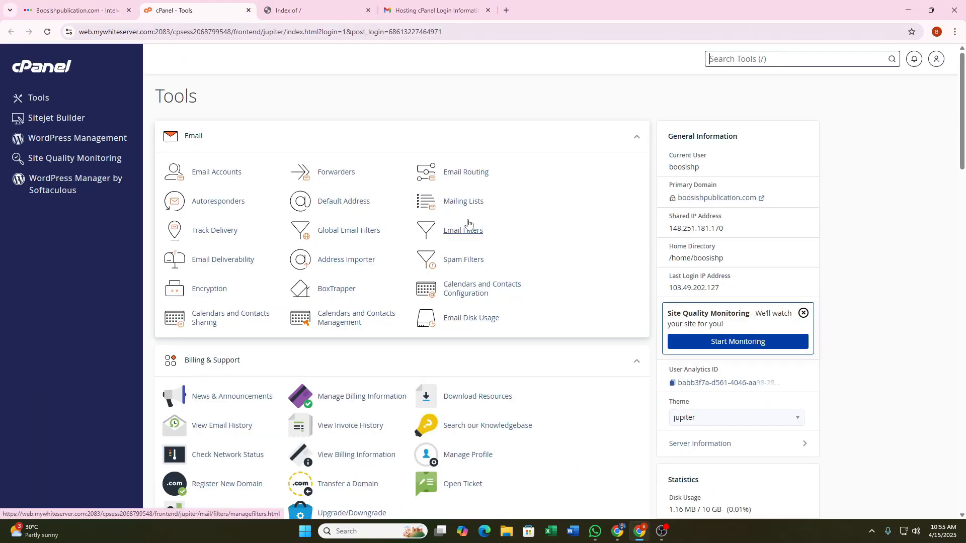
Open Softaculous Apps Installer from cPanel's Software section.
scroll(475, 220, "down", 2)
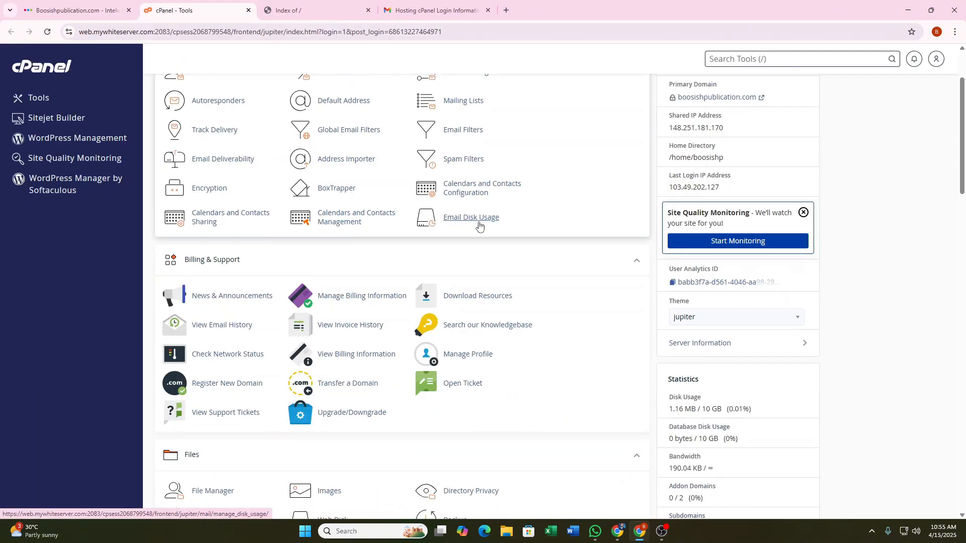
scroll(498, 194, "down", 1)
scroll(498, 194, "down", 3)
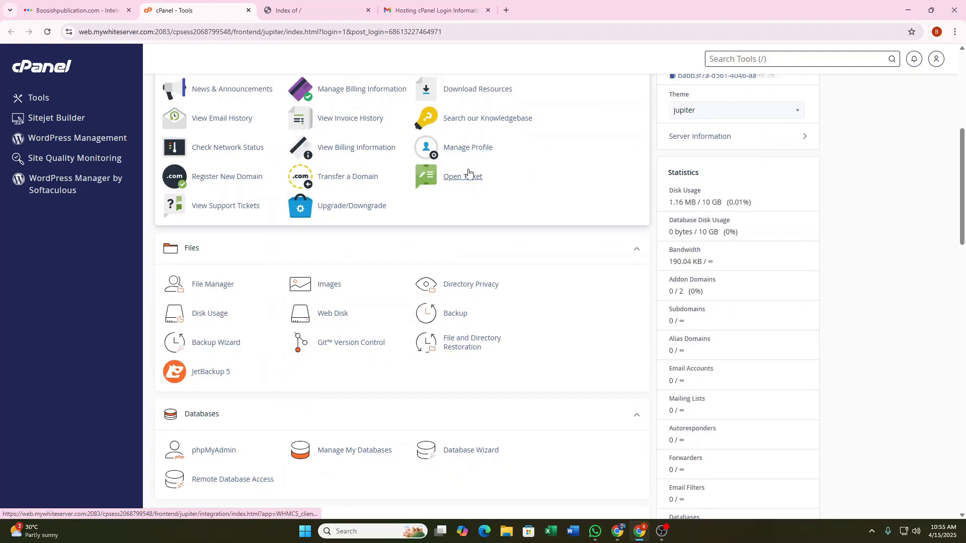
scroll(468, 173, "down", 2)
scroll(473, 171, "down", 3)
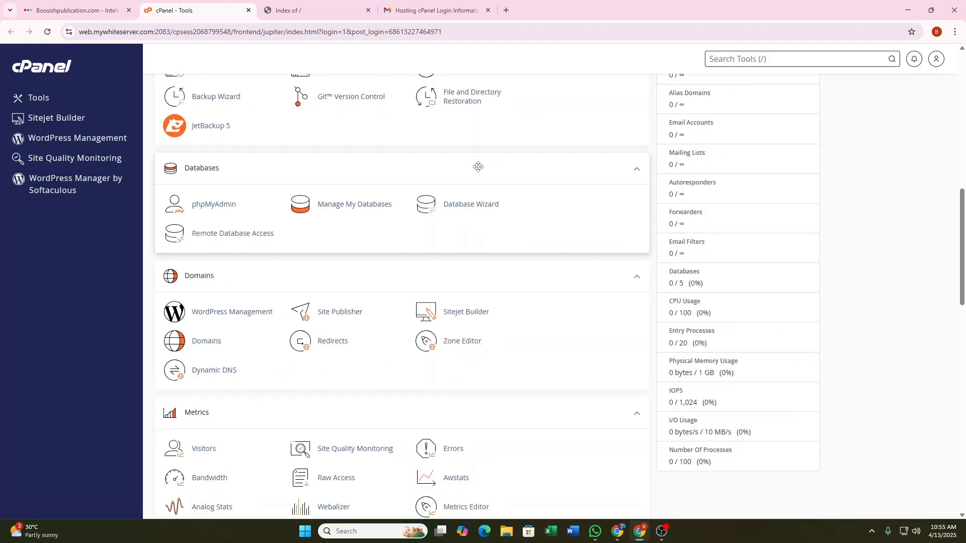
scroll(478, 167, "down", 2)
scroll(483, 168, "down", 1)
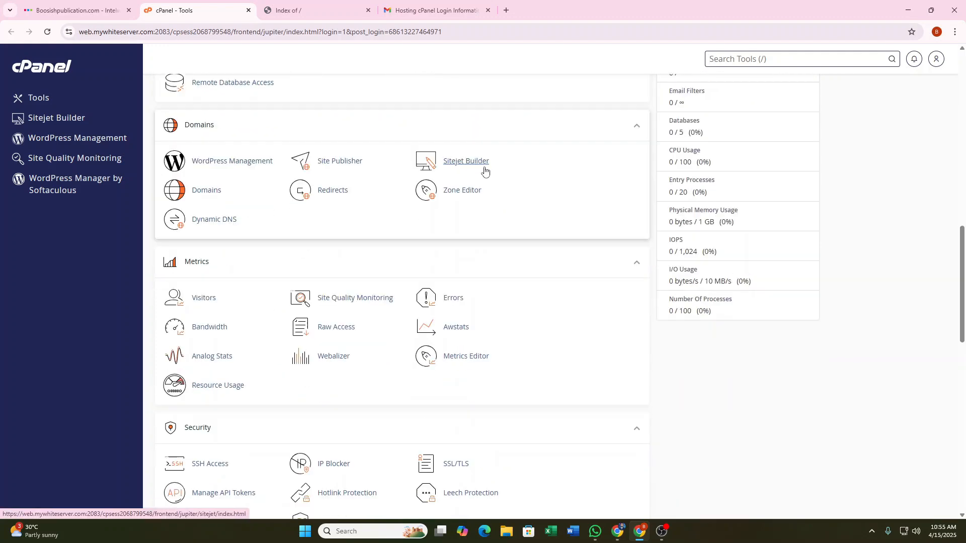
scroll(469, 191, "down", 1)
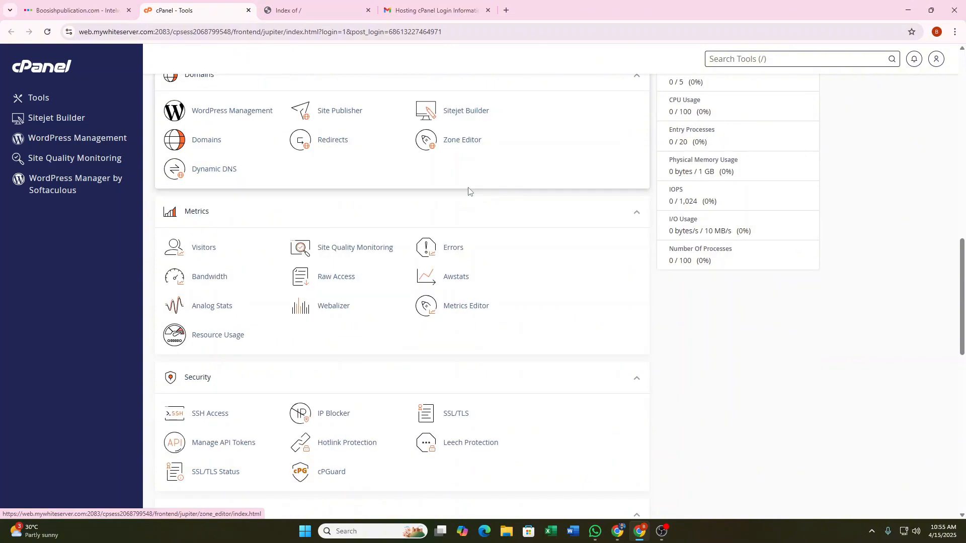
scroll(470, 191, "down", 3)
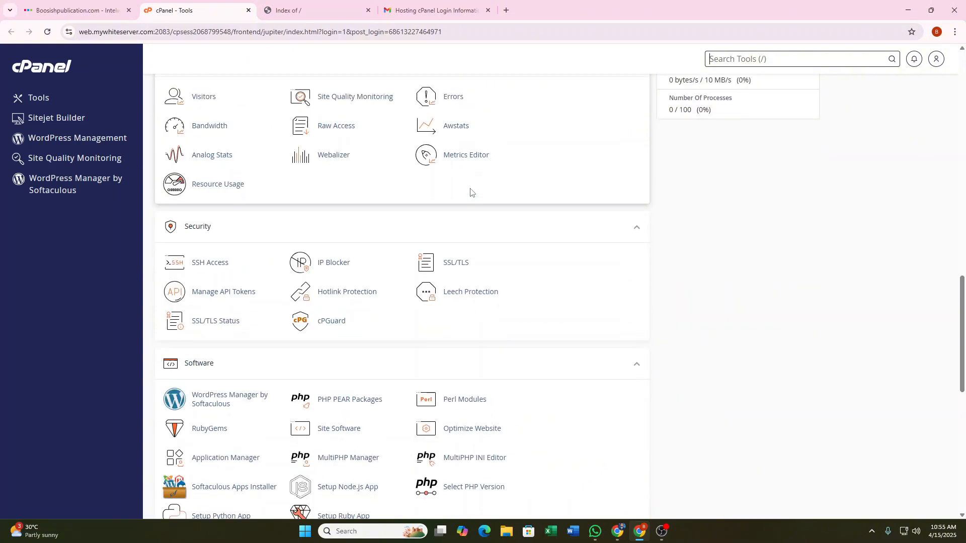
scroll(471, 193, "down", 2)
scroll(473, 191, "down", 1)
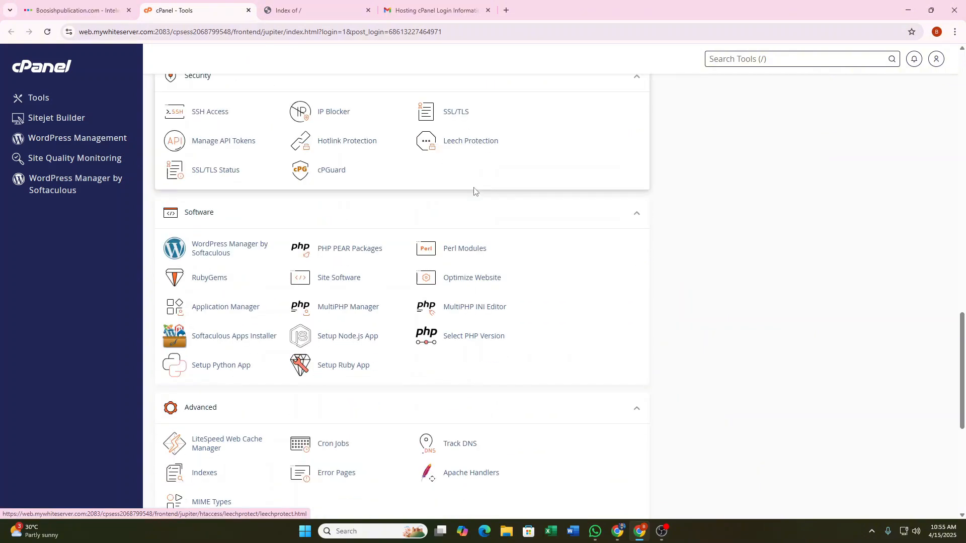
scroll(474, 191, "down", 1)
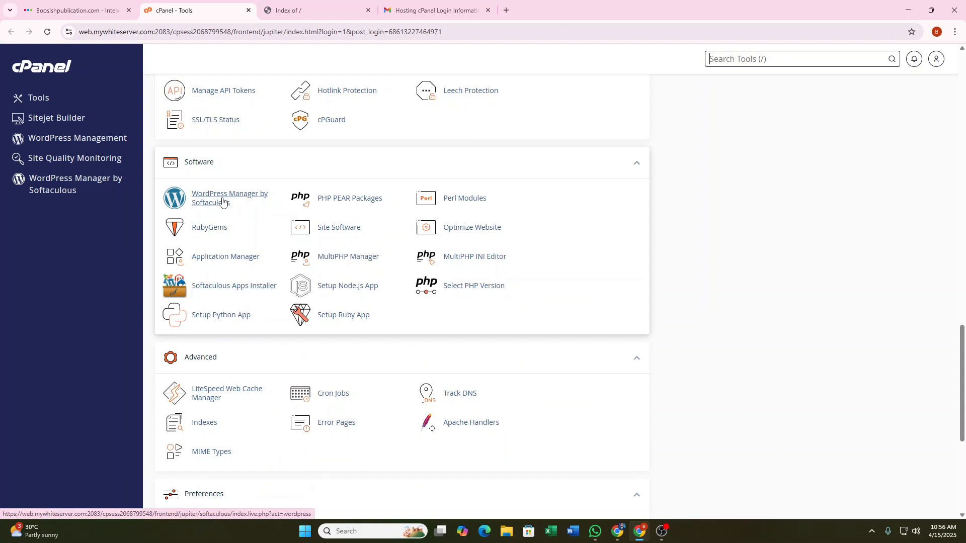
left_click(215, 291)
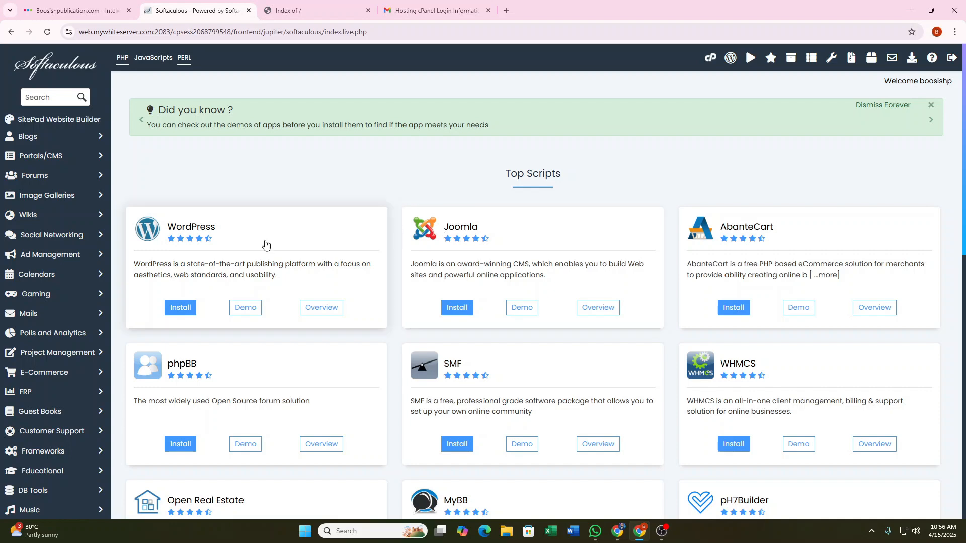
Start a WordPress install from Softaculous's Top Scripts, bringing up the 6.7.2 install form.
scroll(718, 246, "down", 2)
scroll(629, 352, "down", 5)
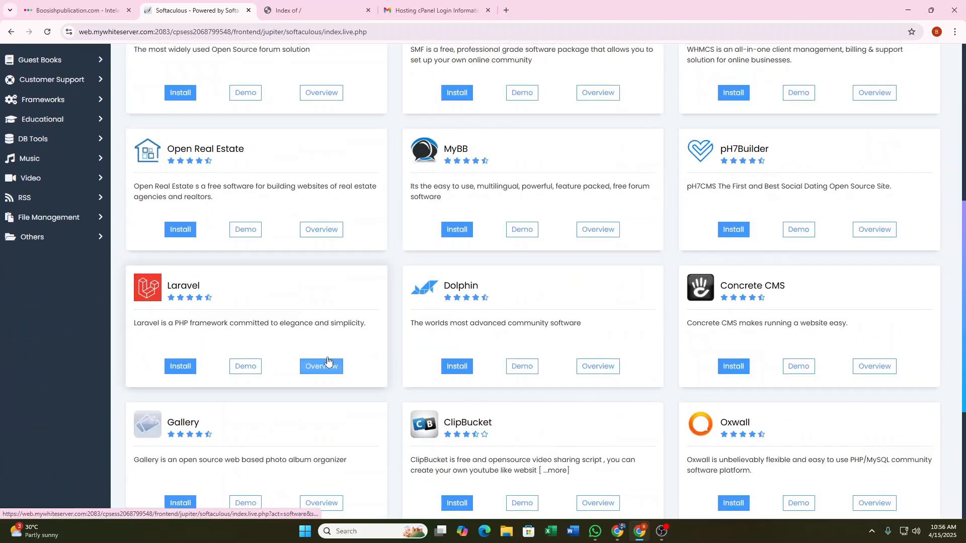
scroll(322, 352, "up", 4)
scroll(321, 348, "up", 1)
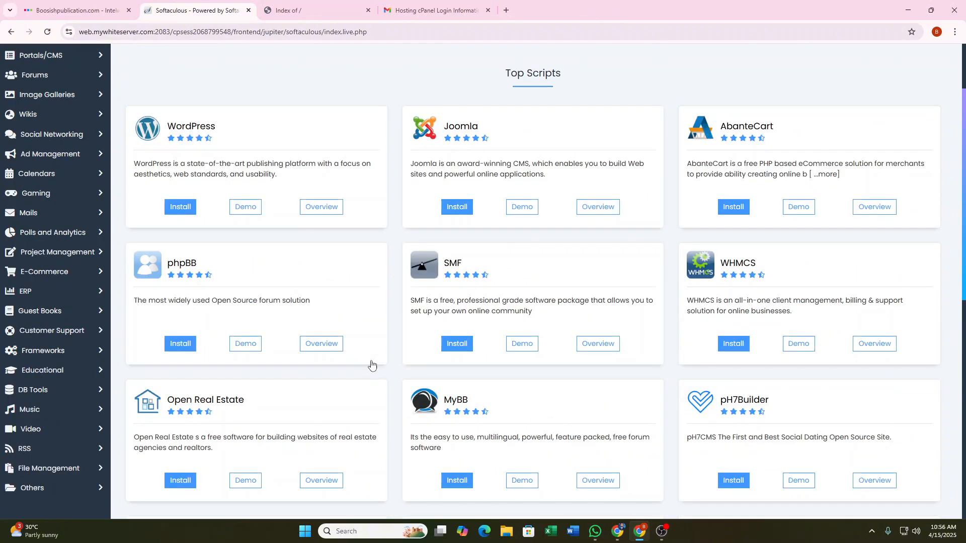
scroll(369, 355, "up", 1)
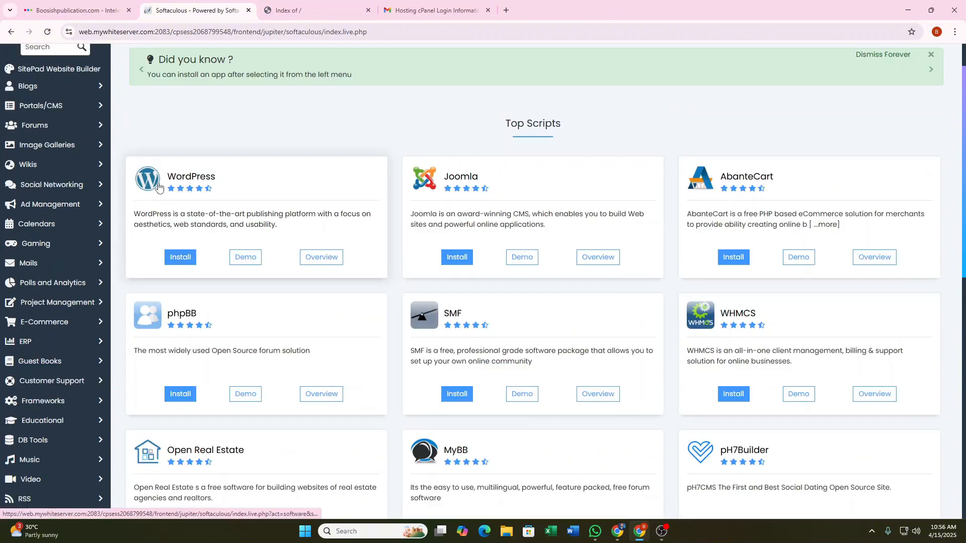
left_click(182, 259)
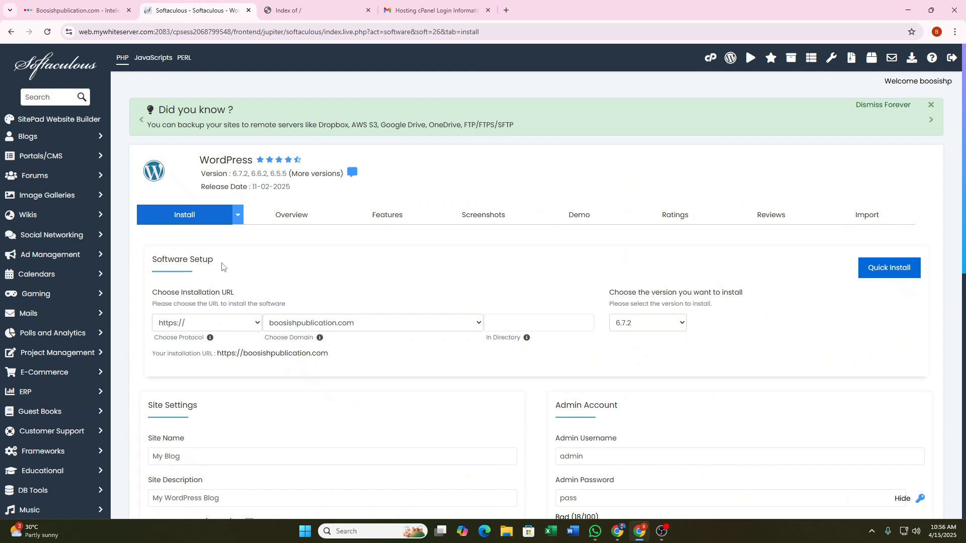
scroll(374, 222, "down", 1)
scroll(375, 222, "down", 1)
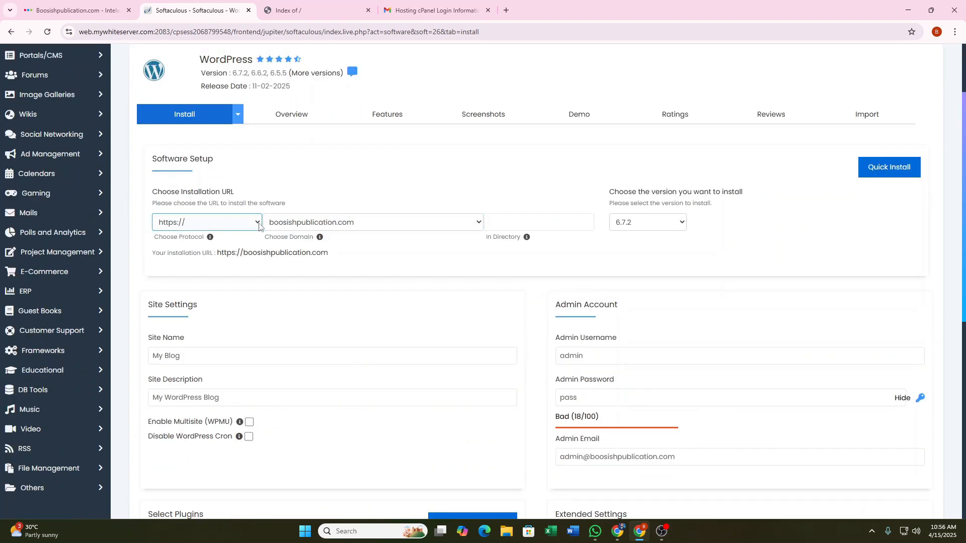
left_click(446, 225)
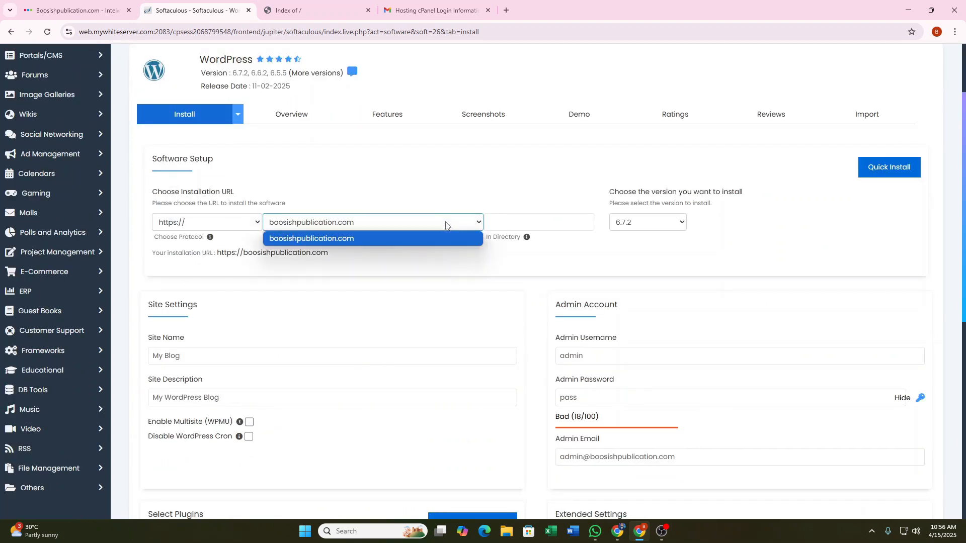
left_click(422, 240)
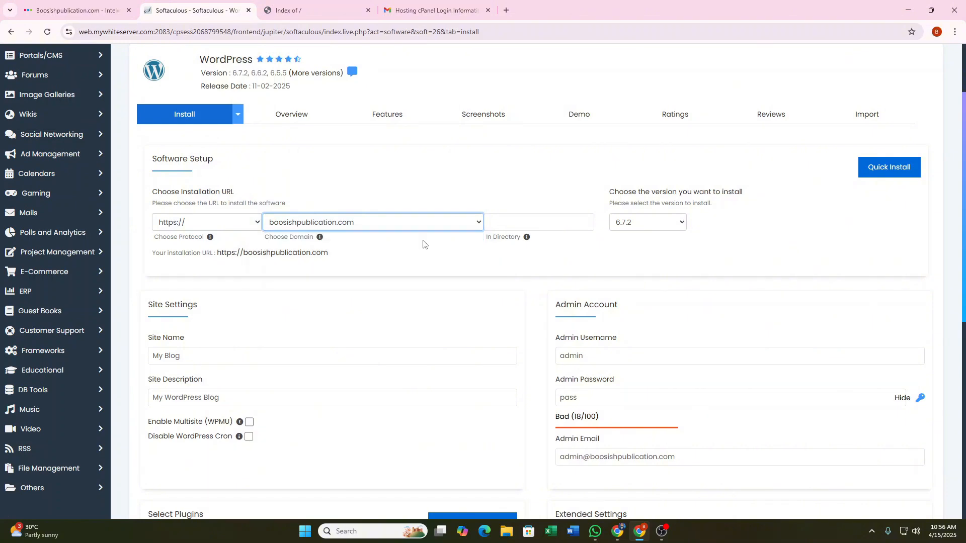
left_click(206, 227)
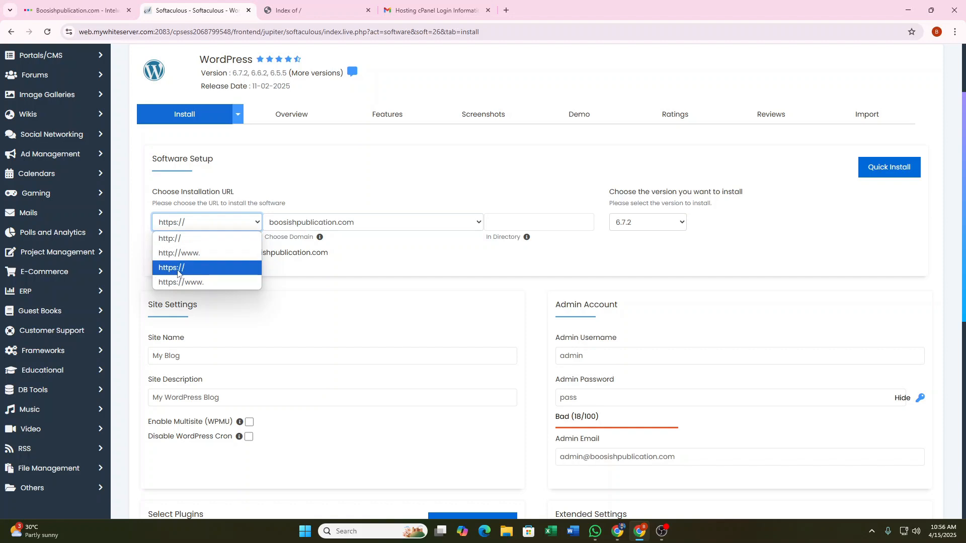
left_click(202, 272)
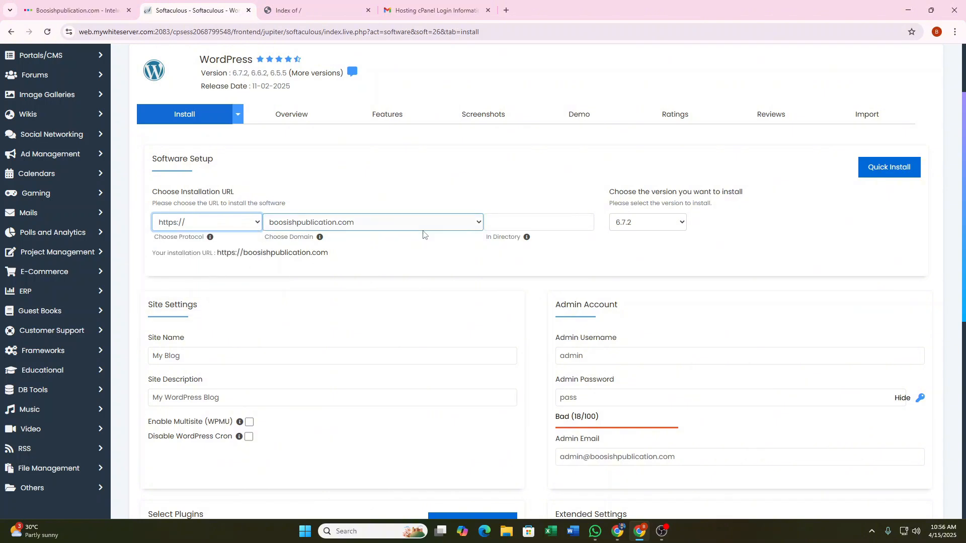
left_click(524, 225)
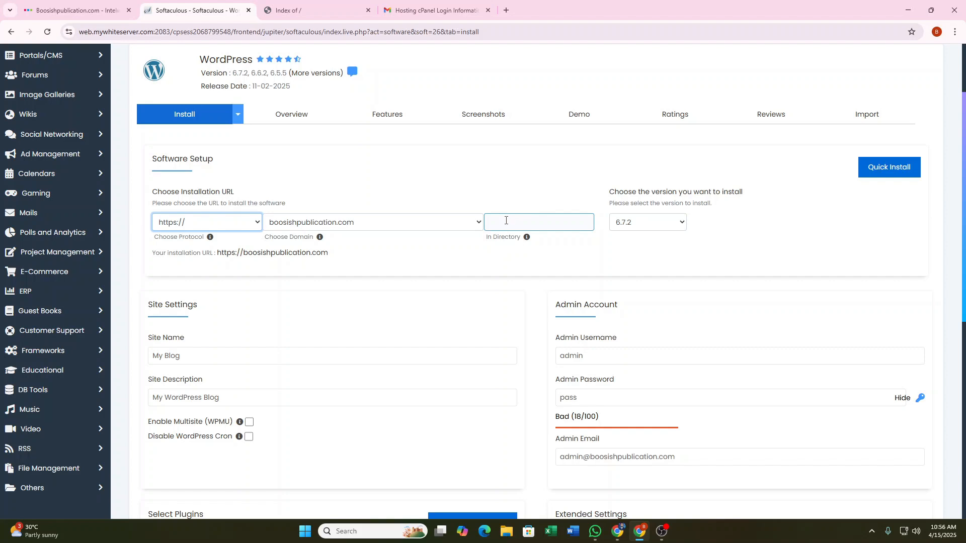
left_click(508, 221)
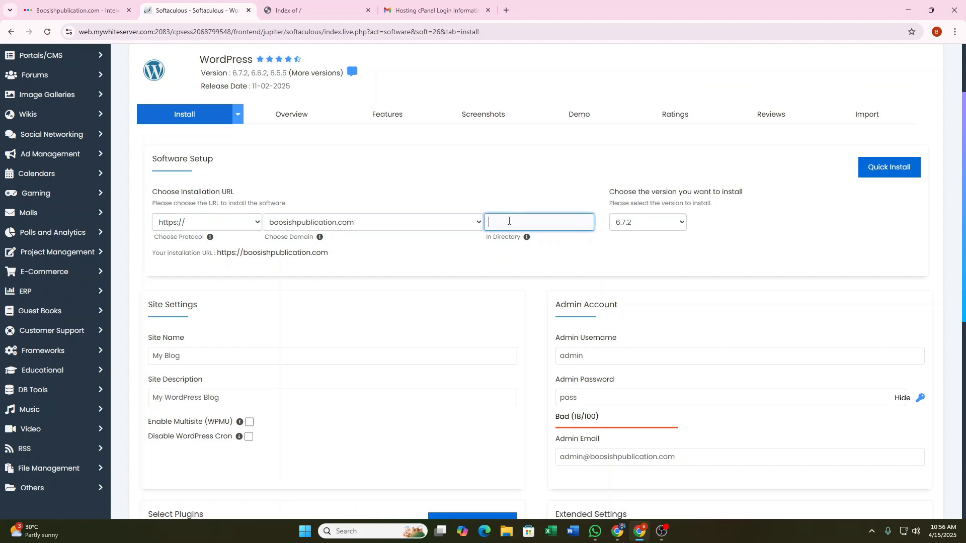
type("wp")
left_click_drag(516, 216, 483, 229)
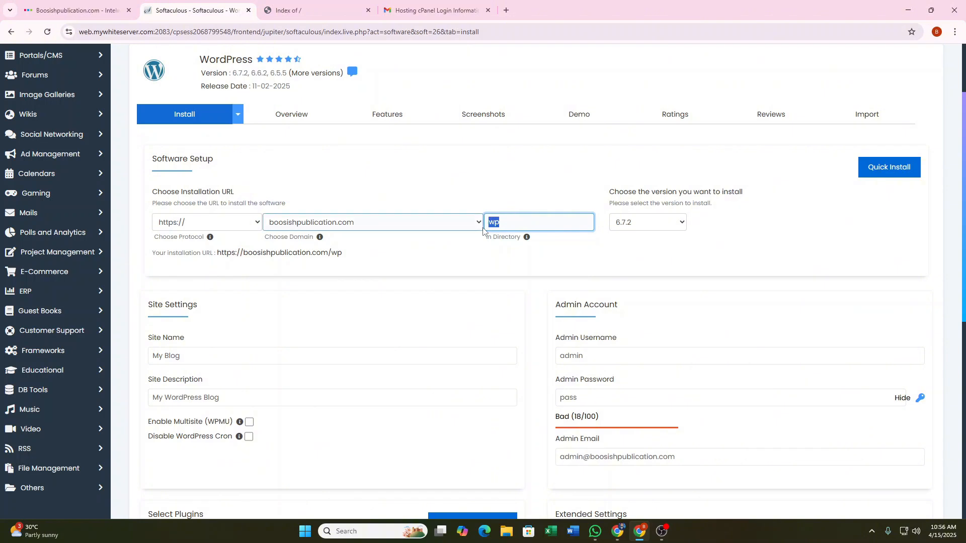
key("BackSpace")
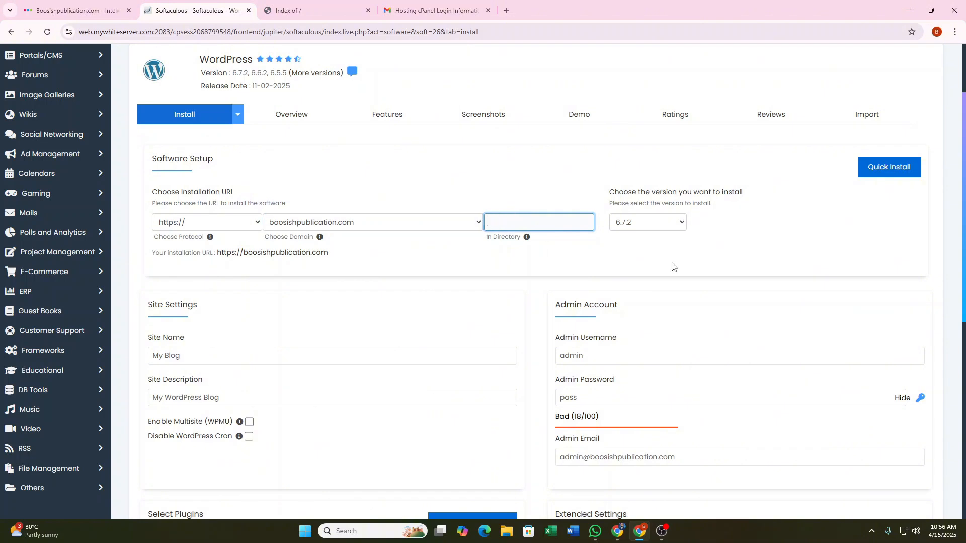
left_click(744, 233)
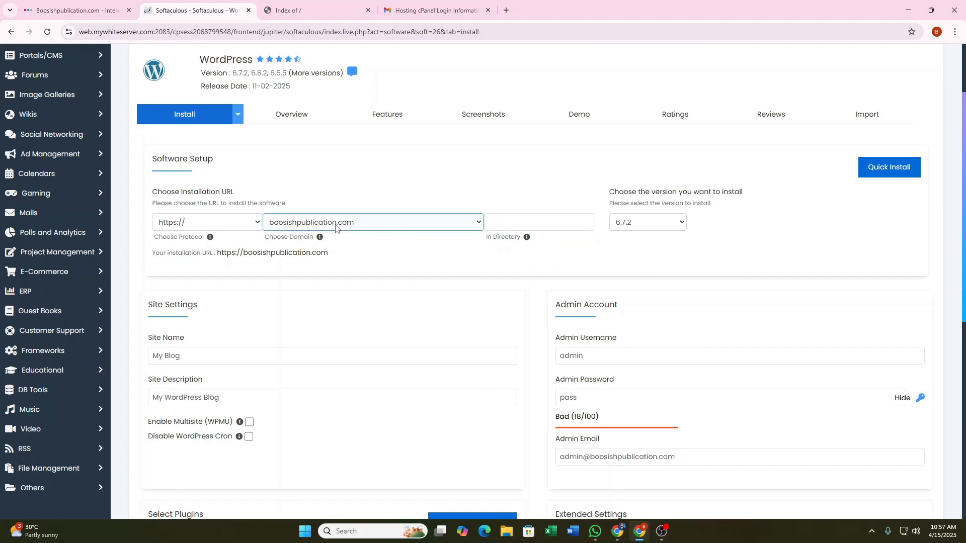
left_click(527, 226)
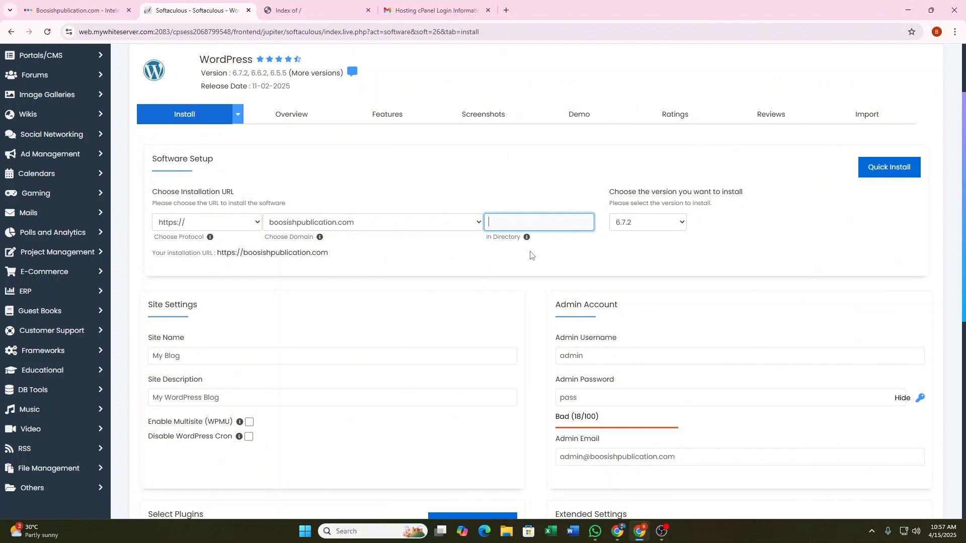
left_click(705, 243)
left_click(672, 222)
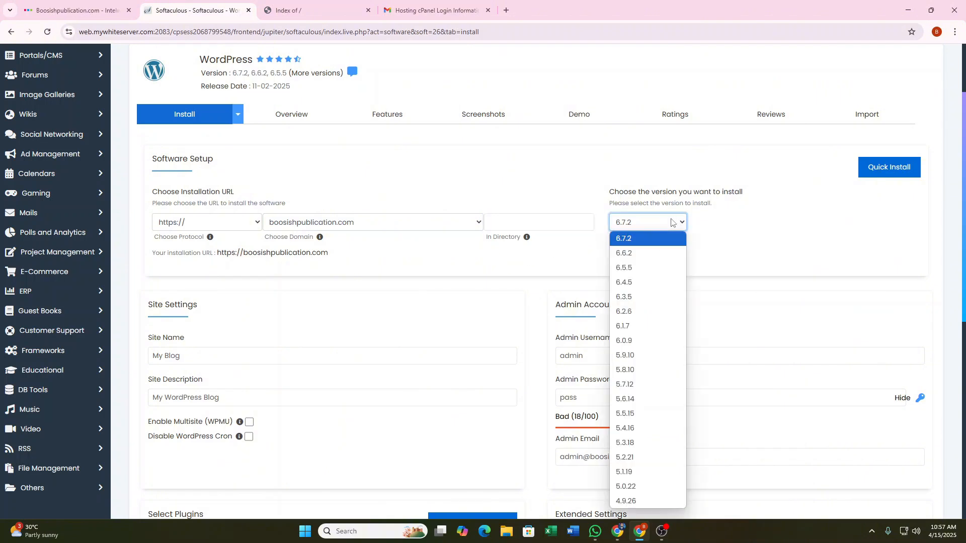
left_click(738, 229)
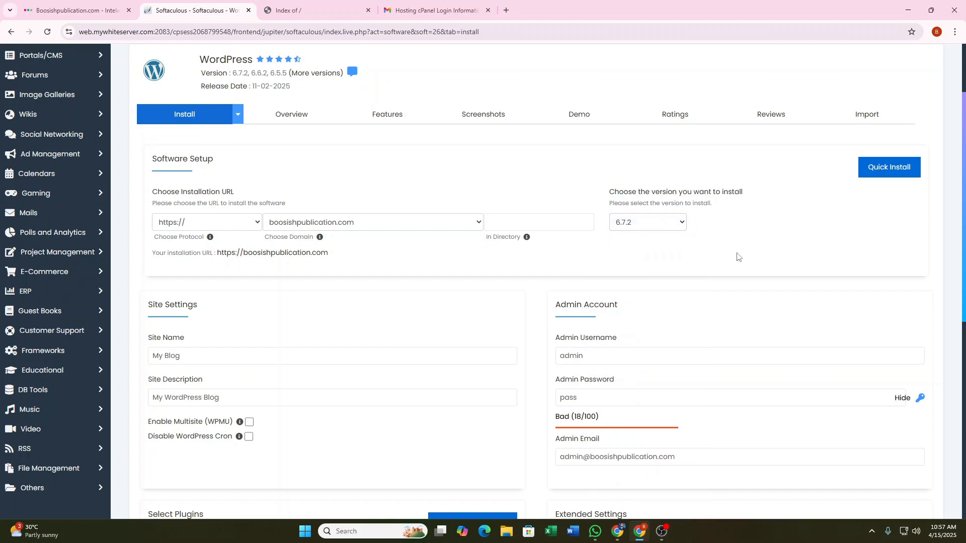
Replace the default site name My Blog with 'Bookish Publication'.
scroll(711, 225, "down", 3)
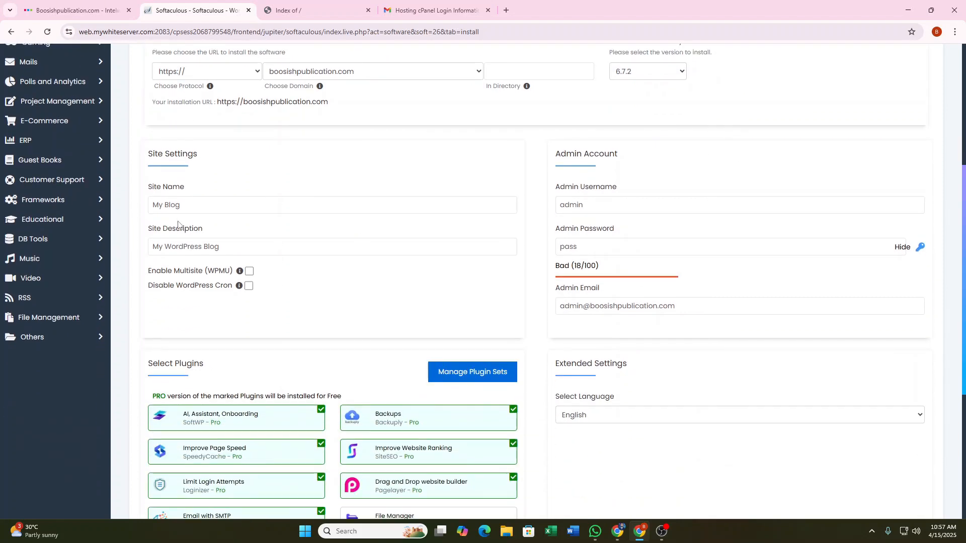
left_click_drag(184, 206, 116, 214)
key("BackSpace")
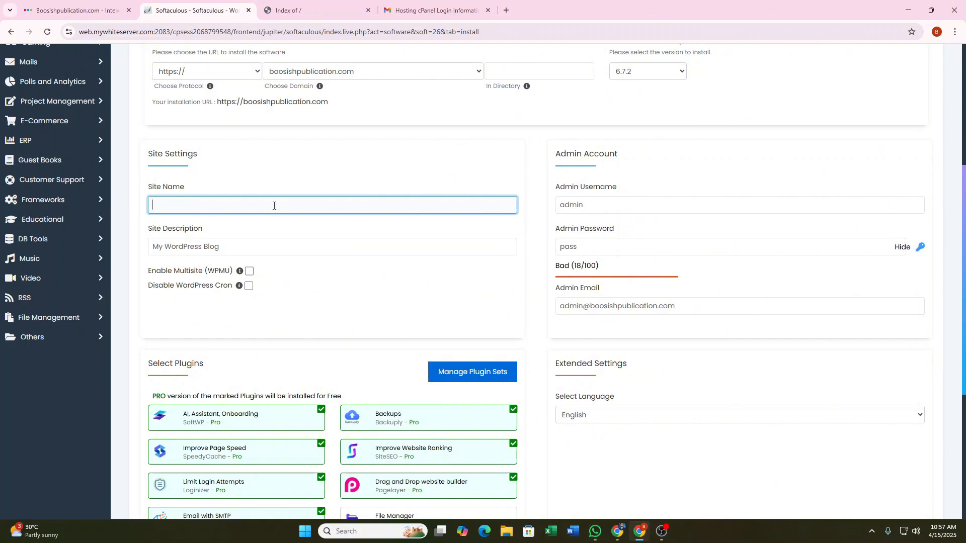
type("Bookish Publication")
Enter 'Best Online Book Store In Bangladesh' as the site description.
key("Tab")
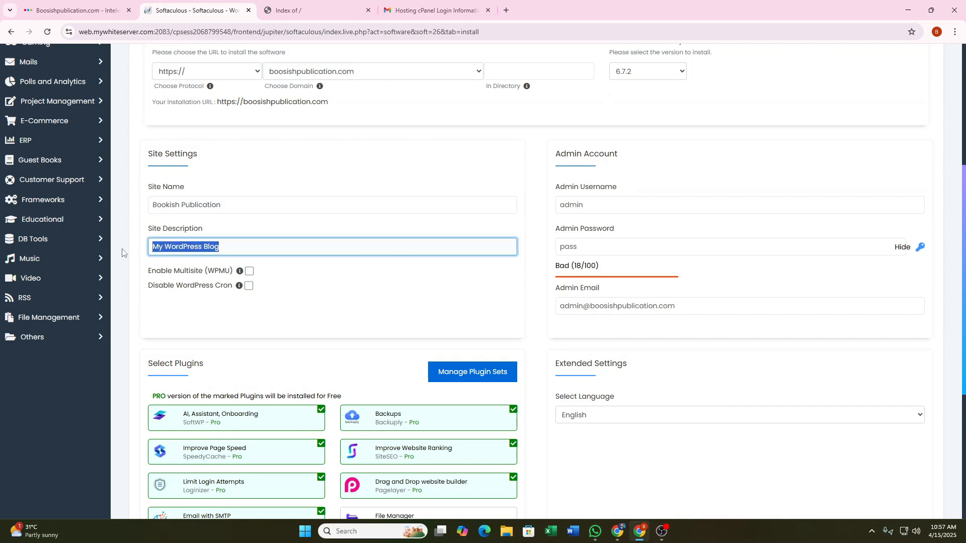
type("Online")
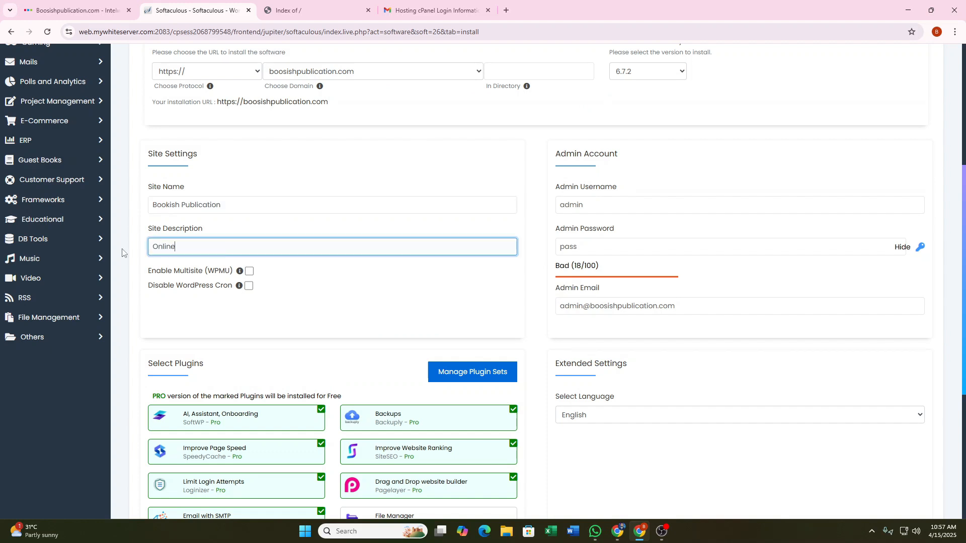
type(" Boo")
type("k Sto")
type("re In Banglades")
type("Best")
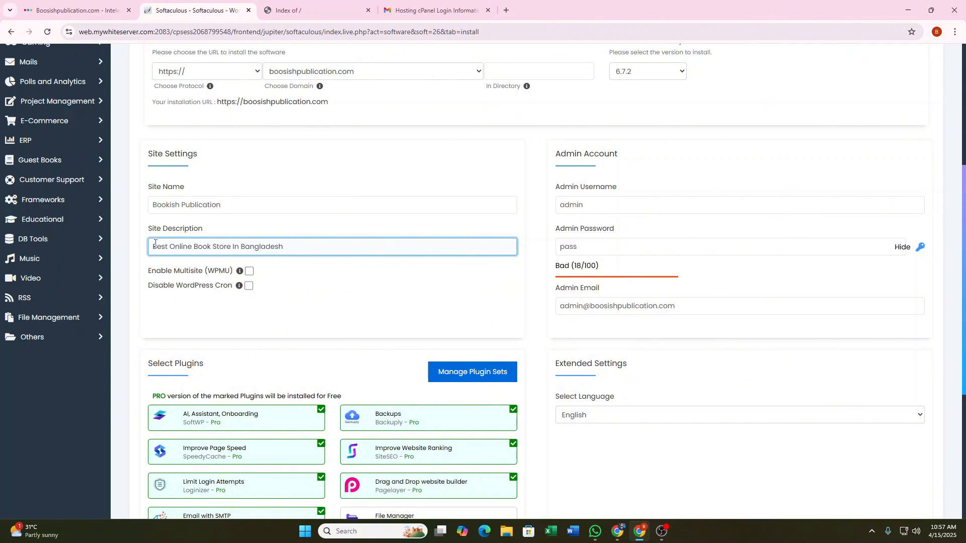
scroll(422, 250, "up", 1)
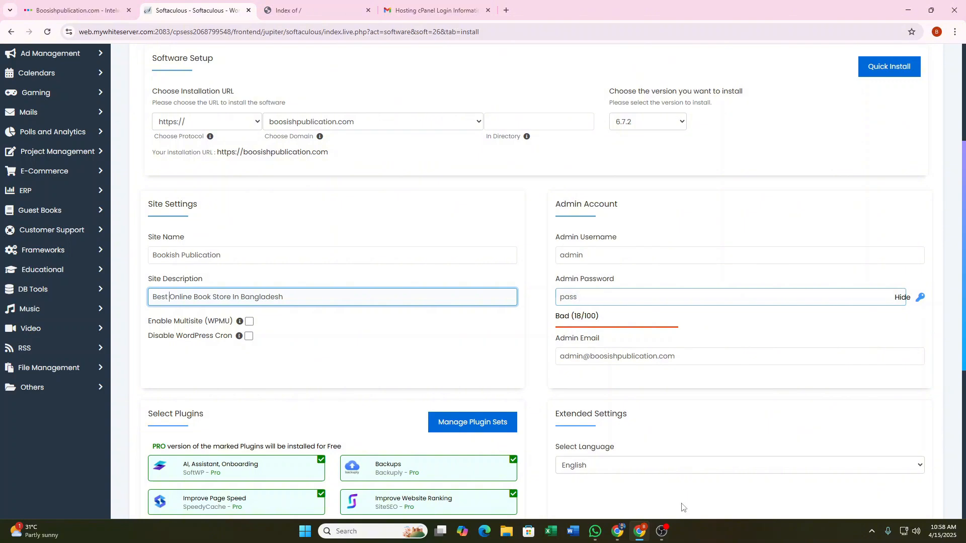
scroll(681, 503, "down", 1)
mouse_move(597, 529)
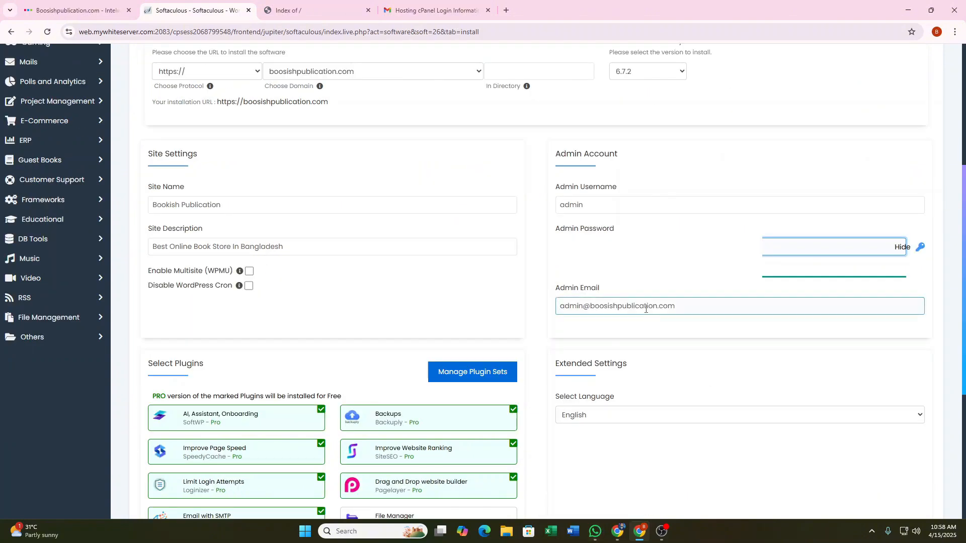
Copy the owner's Gmail address from WhatsApp and paste it over the default Admin Email.
left_click(595, 531)
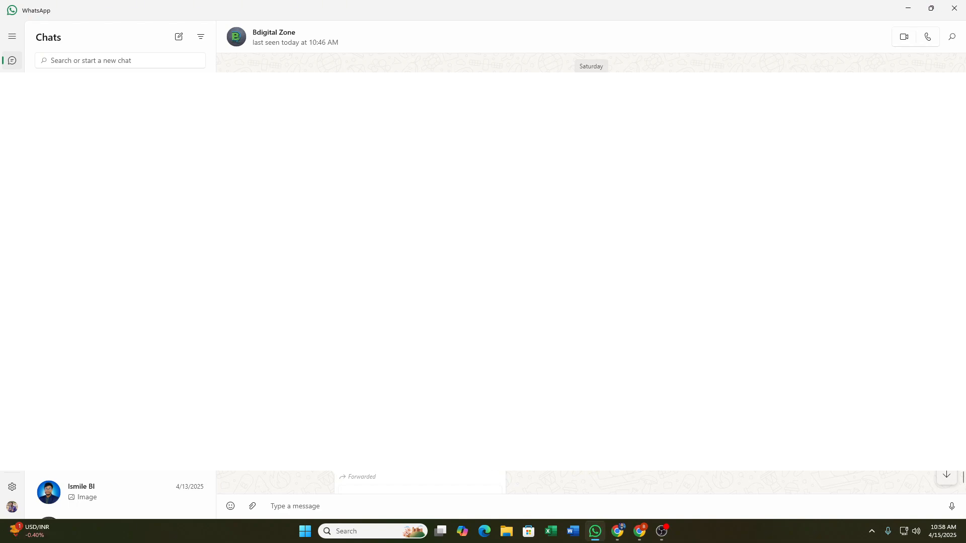
left_click(639, 531)
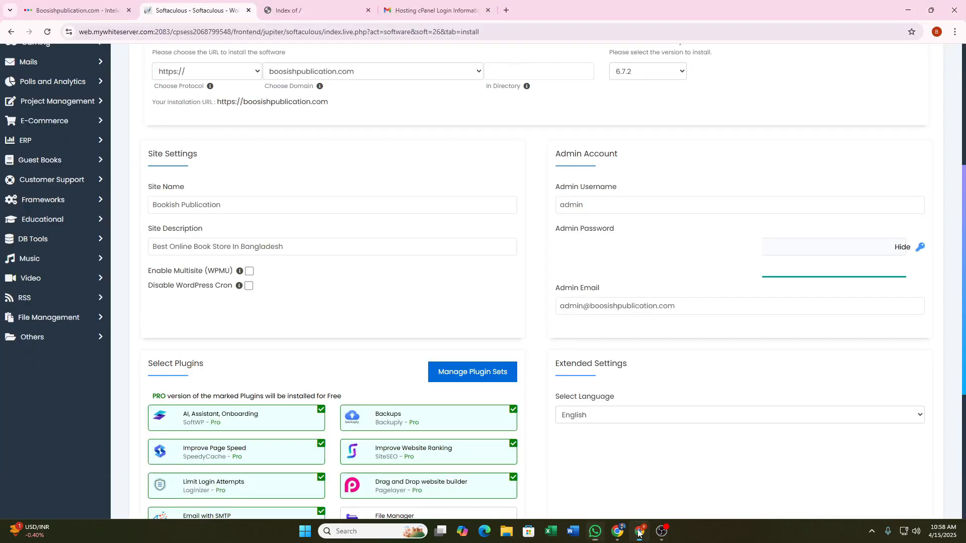
left_click(621, 307)
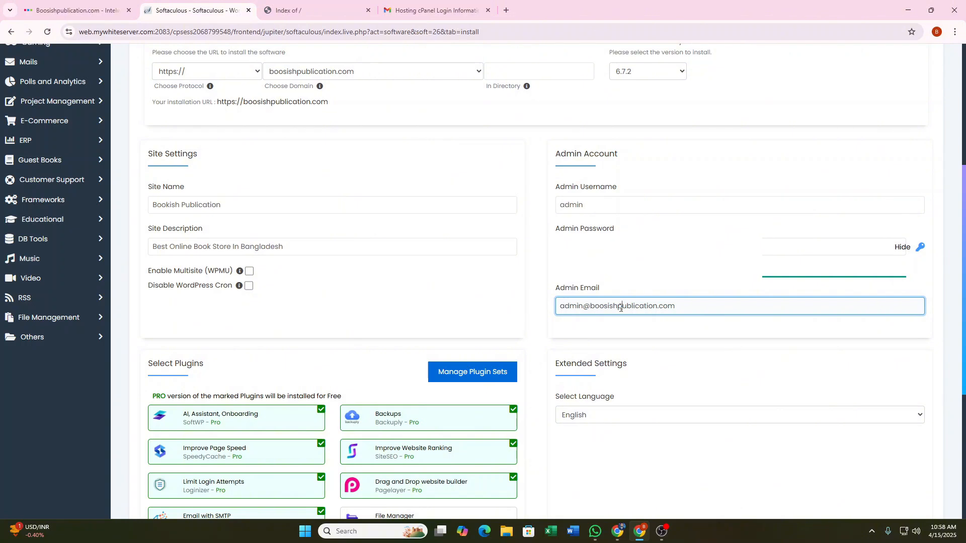
key("ctrl+a")
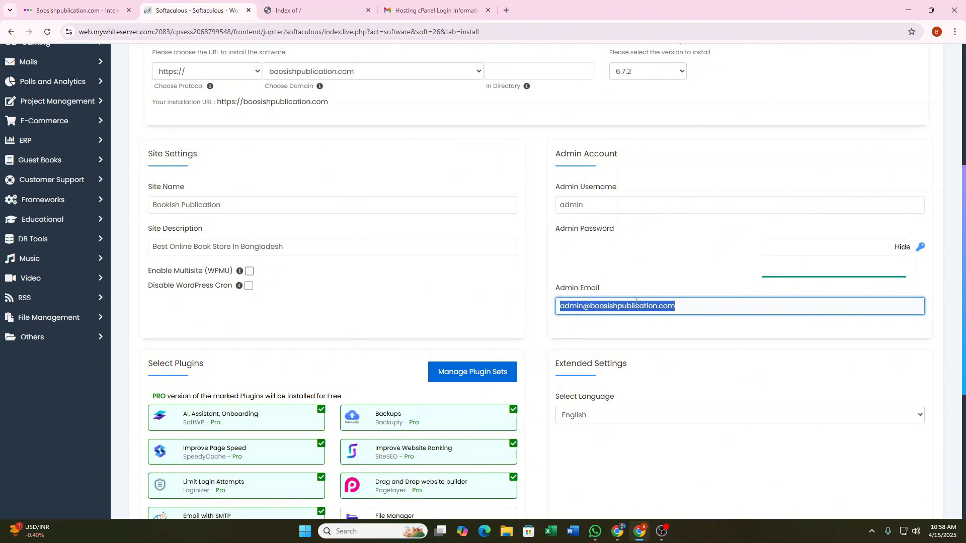
key("BackSpace")
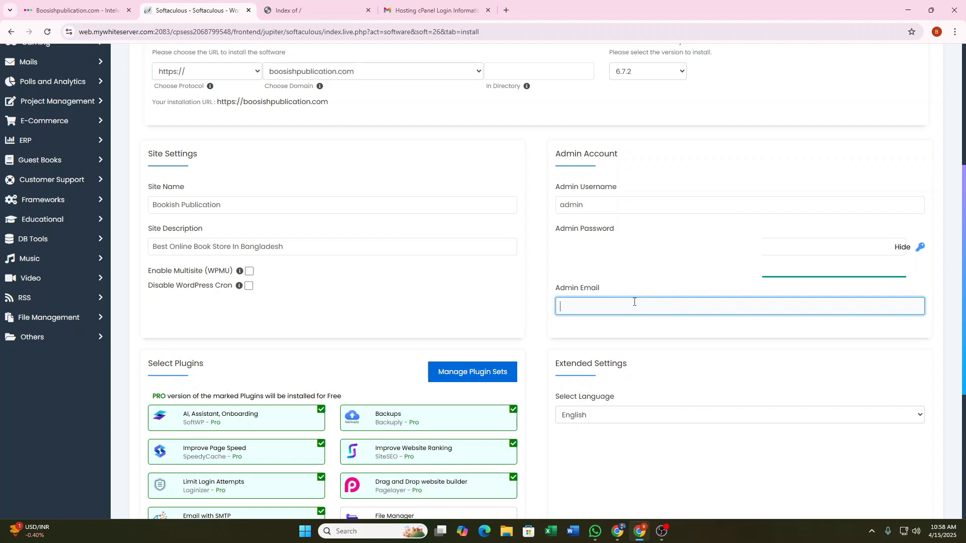
key("ctrl+v")
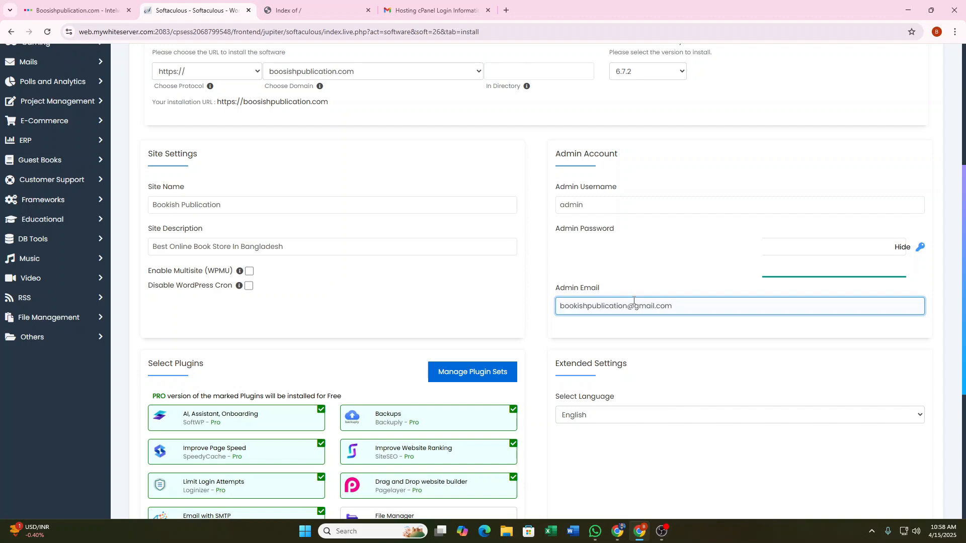
Deselect the SMTP, Limit Login, AI Assistant, Pagelayer and SiteSEO plugins, keeping Backuply and SpeedyCache.
scroll(654, 297, "down", 2)
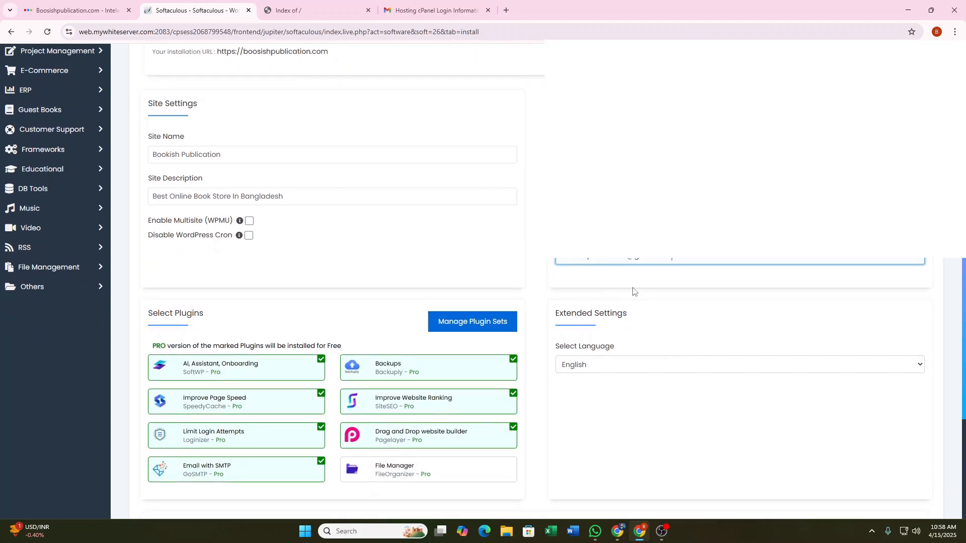
scroll(647, 276, "down", 1)
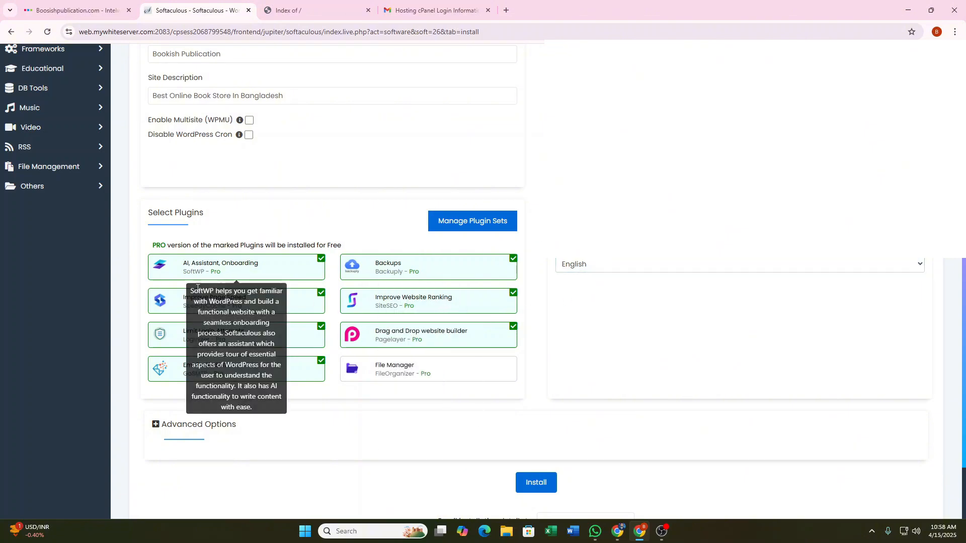
scroll(201, 345, "down", 1)
scroll(206, 362, "down", 1)
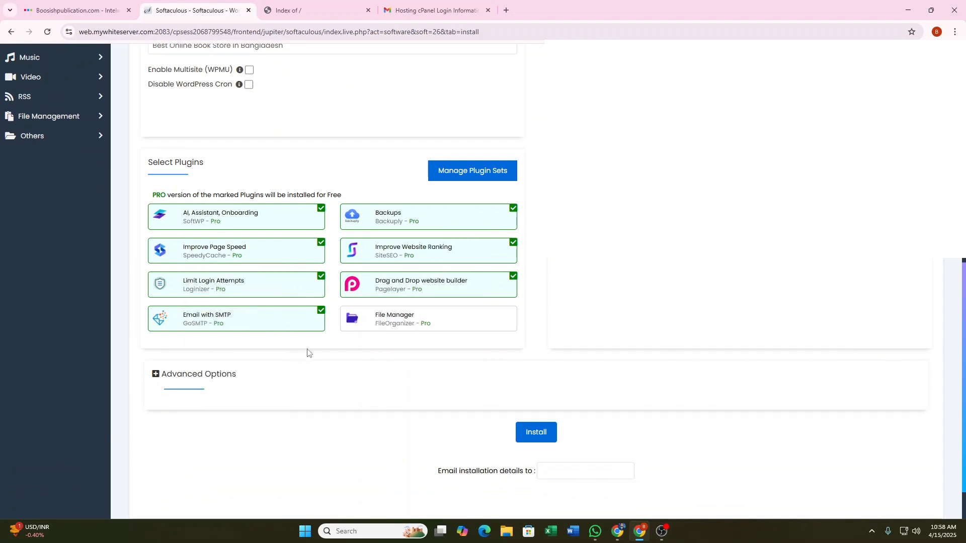
left_click(320, 310)
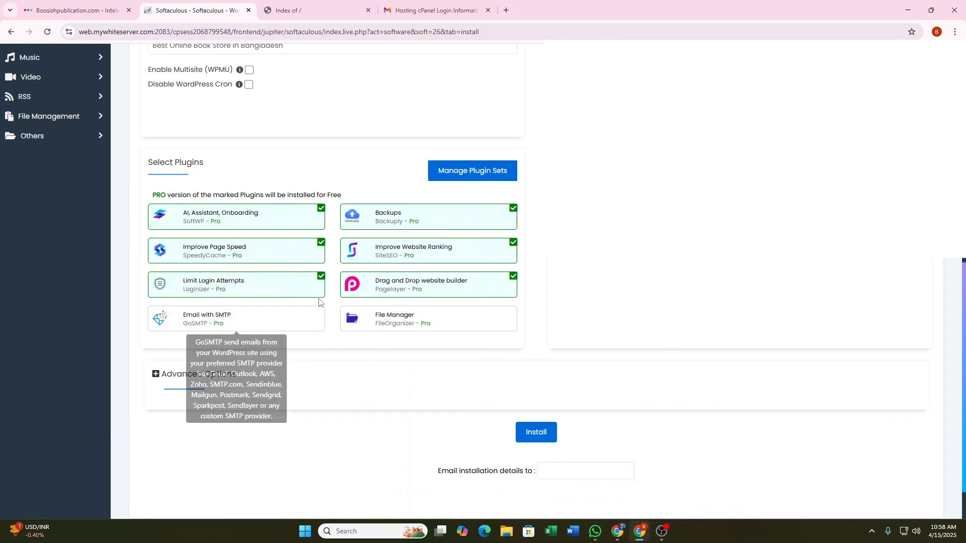
left_click(320, 282)
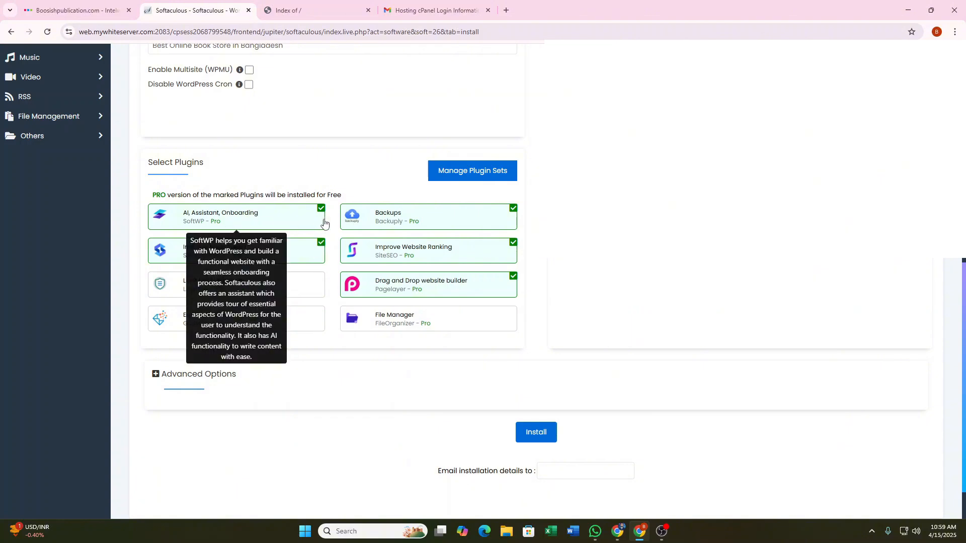
left_click(321, 214)
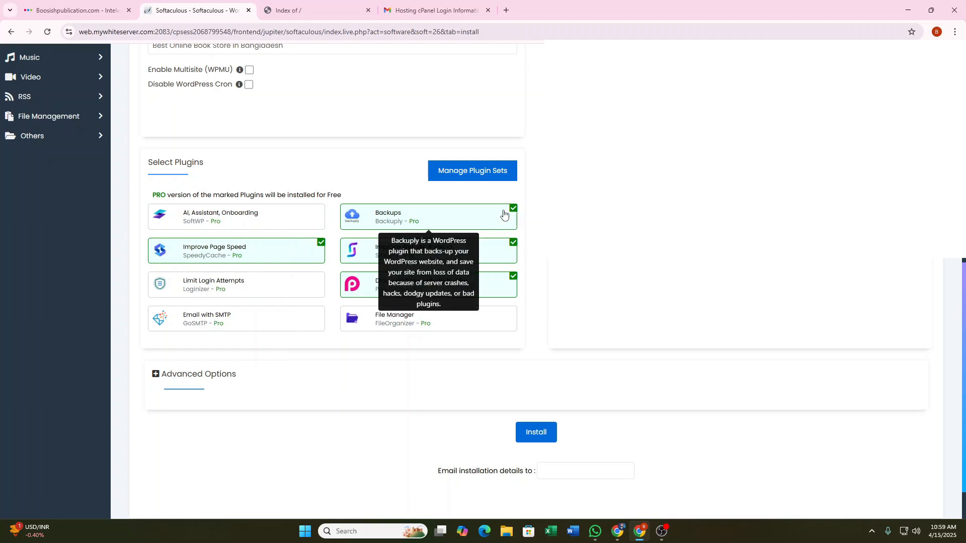
left_click(510, 279)
left_click(511, 250)
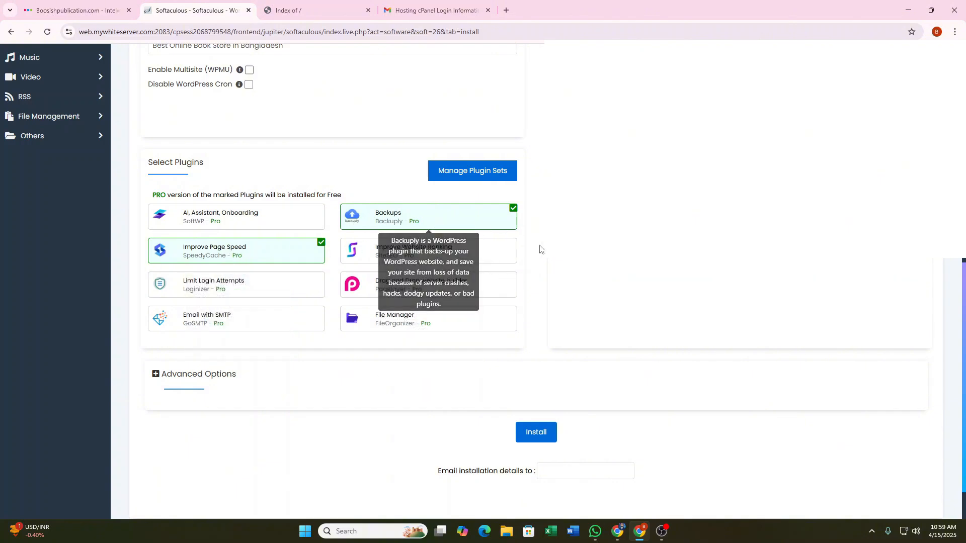
Run the WordPress installation on boosishpublication.com.
scroll(540, 249, "down", 1)
scroll(540, 249, "up", 3)
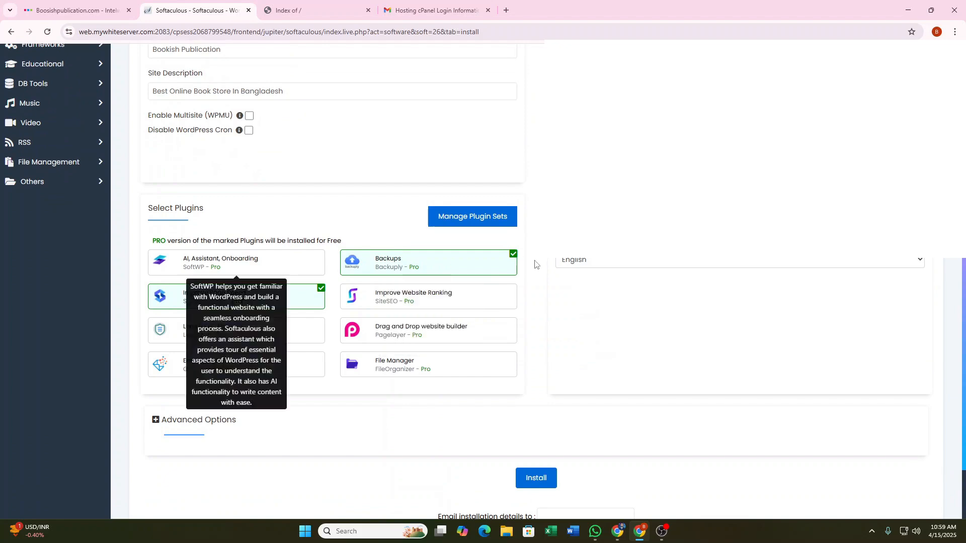
scroll(589, 305, "up", 3)
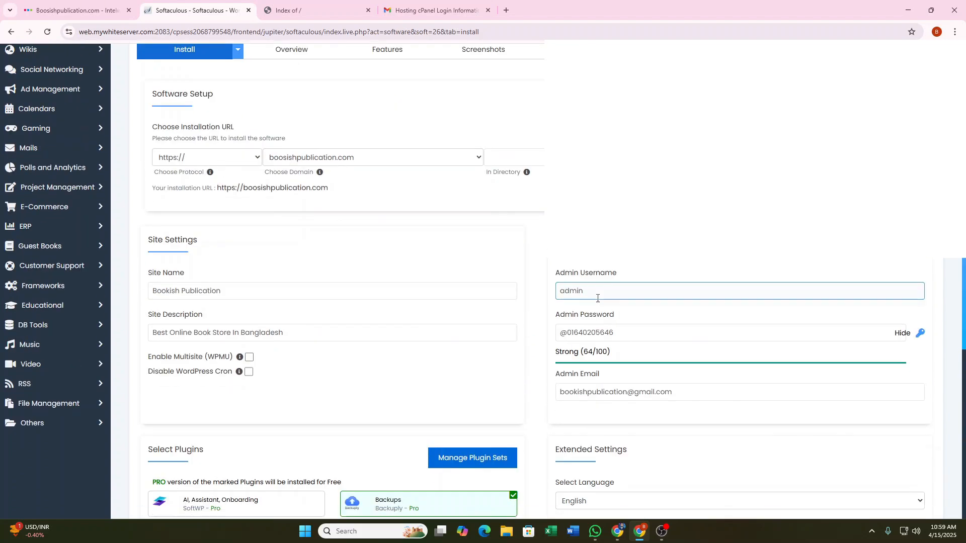
scroll(598, 301, "down", 5)
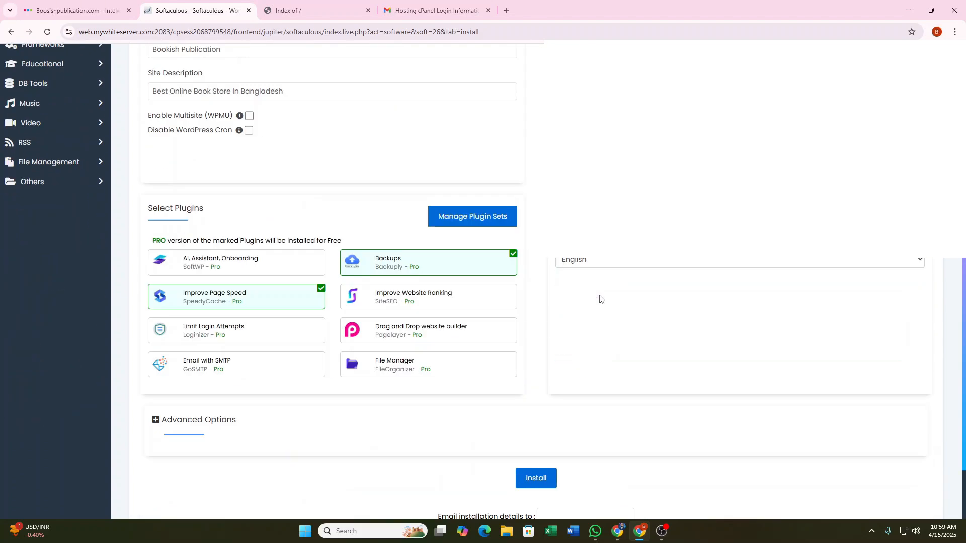
scroll(599, 299, "down", 2)
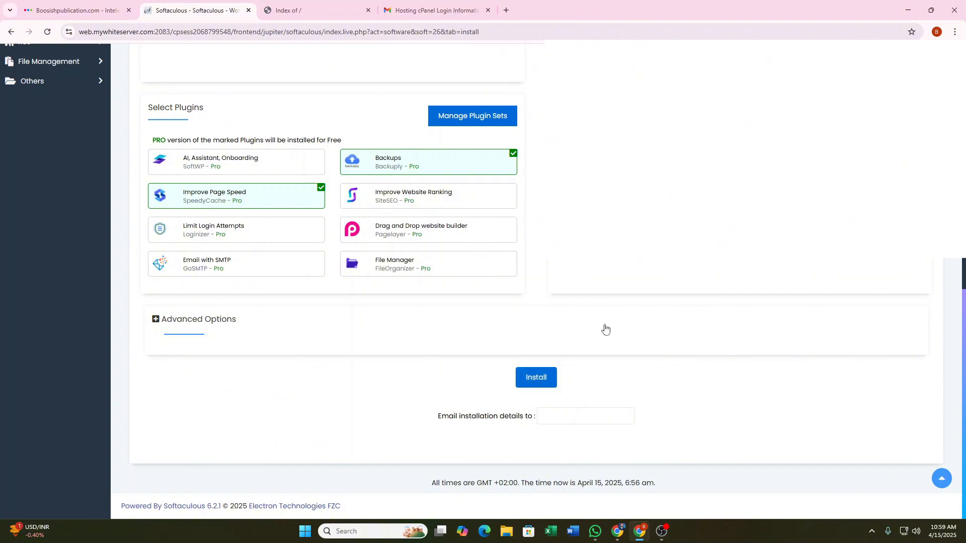
left_click(535, 375)
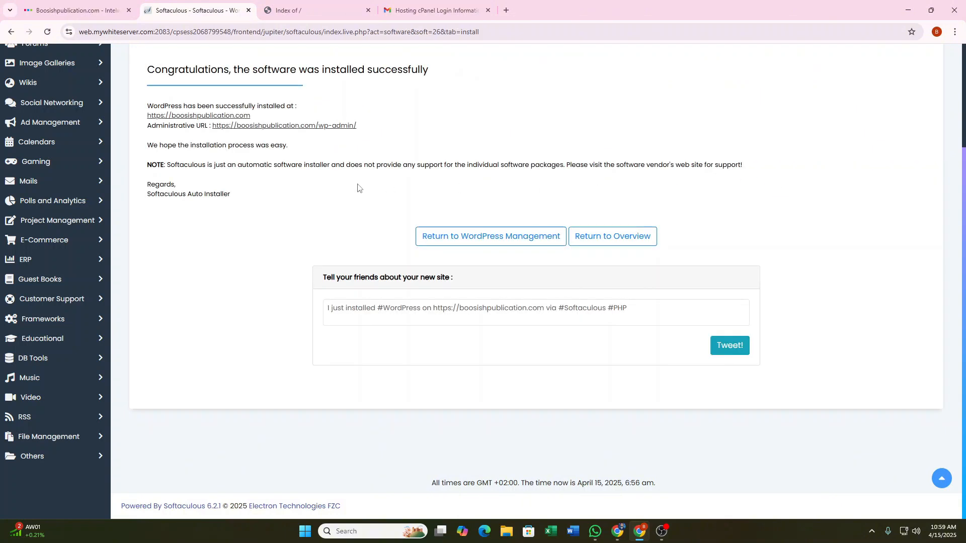
Reload the 'Index of /' tab so it loads the new Bookish Publication WordPress blog.
left_click(301, 4)
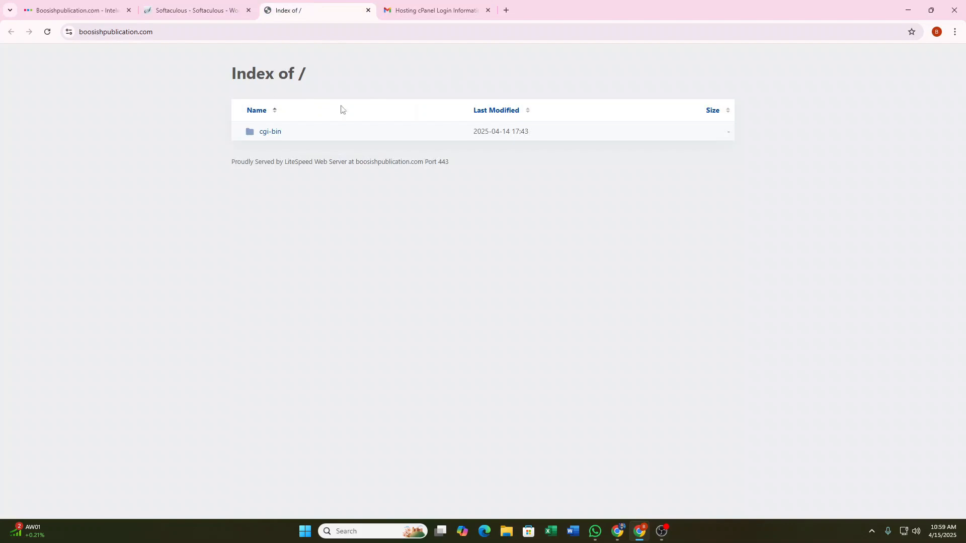
left_click(45, 32)
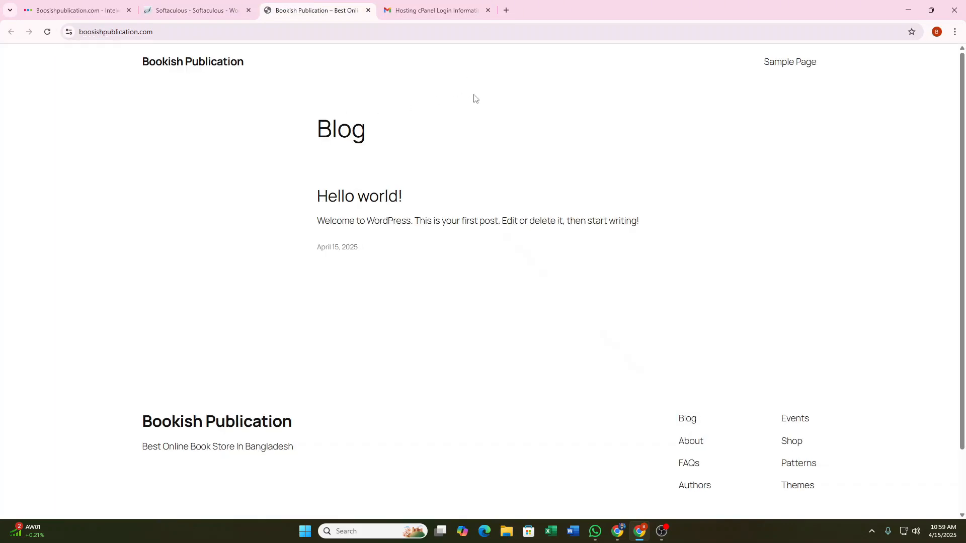
scroll(519, 258, "down", 2)
scroll(532, 299, "up", 2)
Check the Softaculous success page, reload the live site once more, and return to Softaculous.
left_click(200, 4)
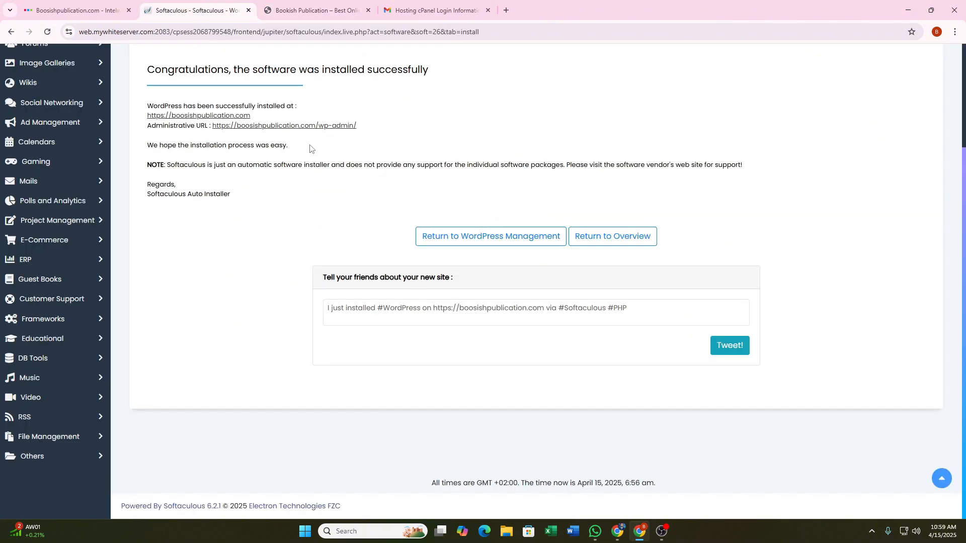
scroll(410, 112, "up", 3)
scroll(397, 181, "down", 2)
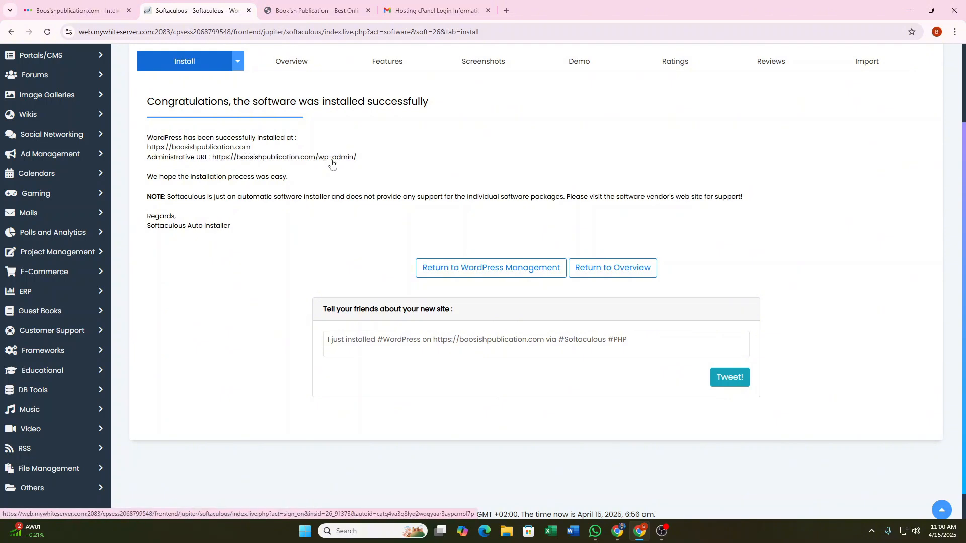
scroll(321, 110, "up", 2)
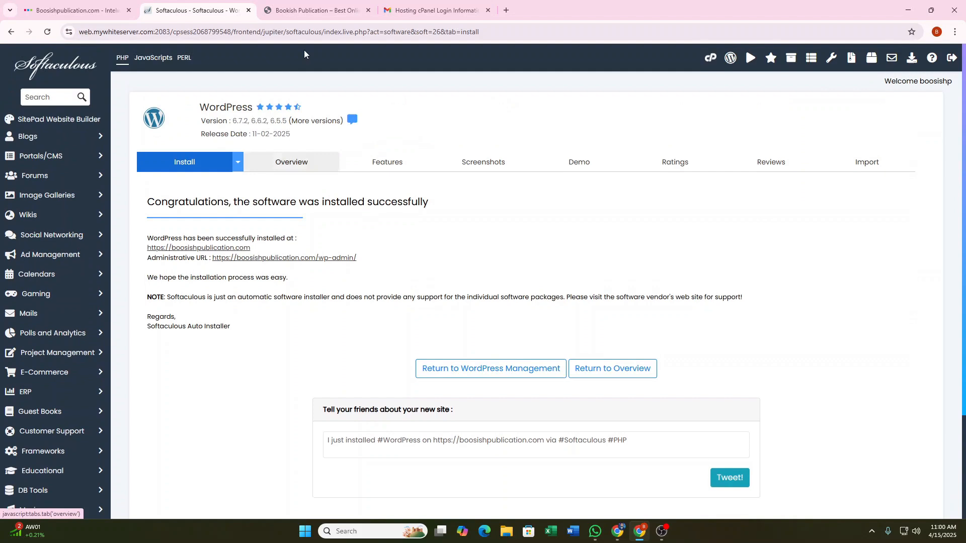
left_click(314, 10)
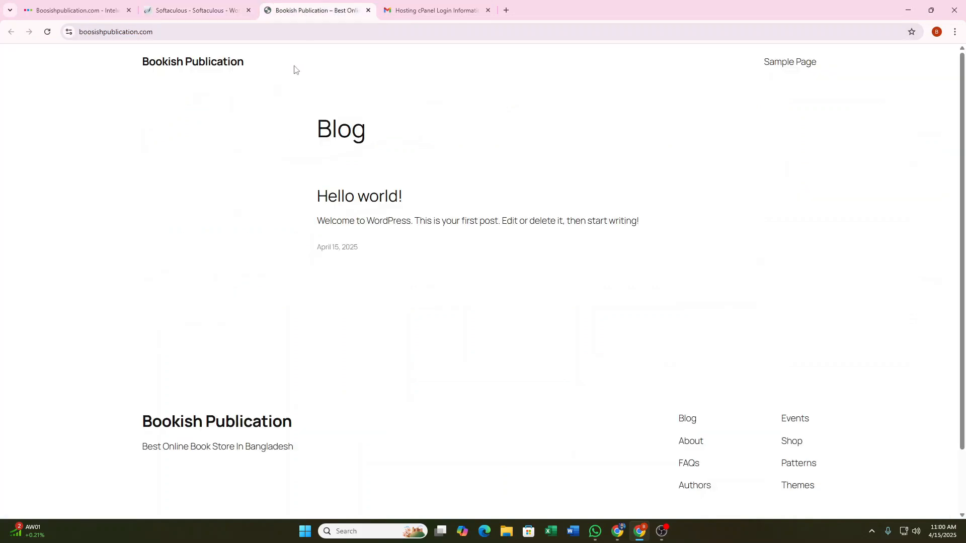
left_click(47, 32)
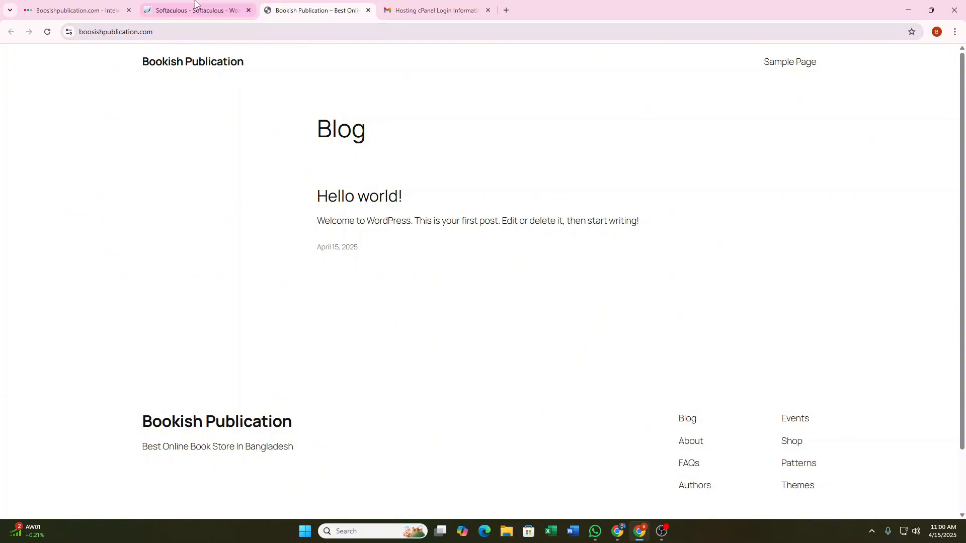
left_click(195, 4)
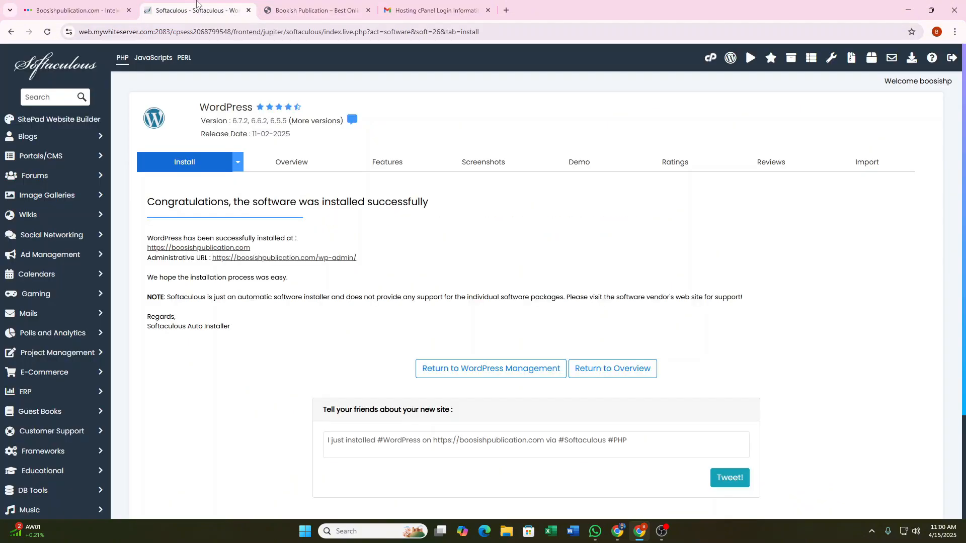
Open boosishpublication.com/wp-admin and log out from the Howdy, admin menu.
left_click(324, 258)
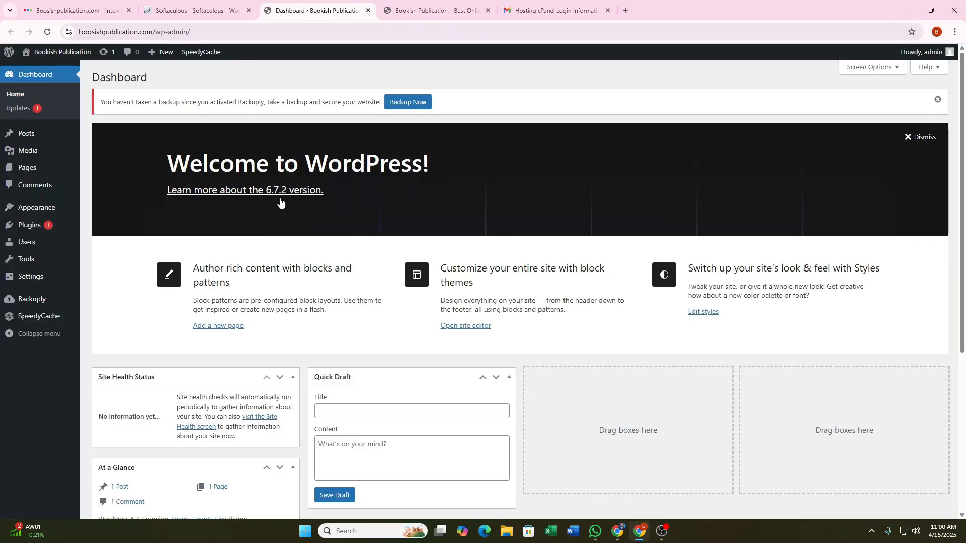
left_click(431, 4)
left_click(195, 32)
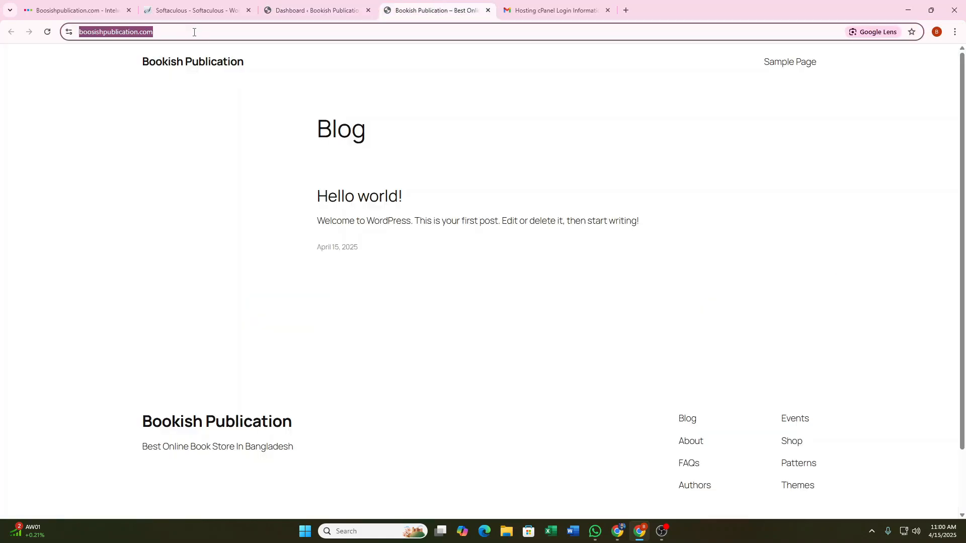
left_click(196, 32)
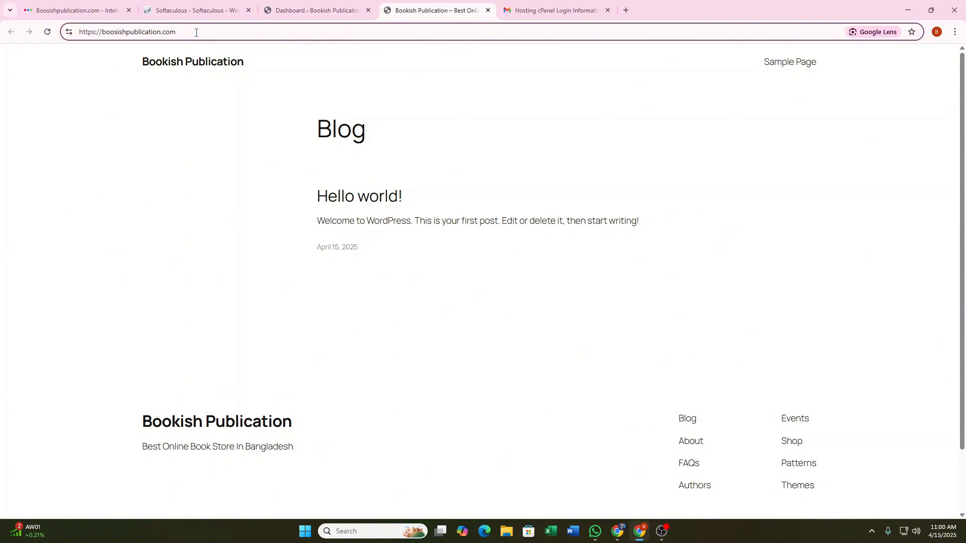
type("/")
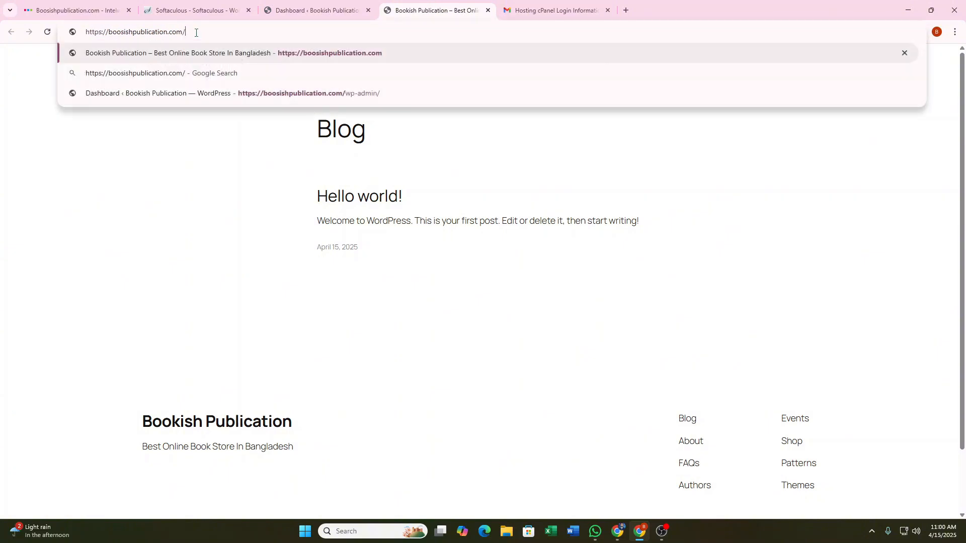
type("wp")
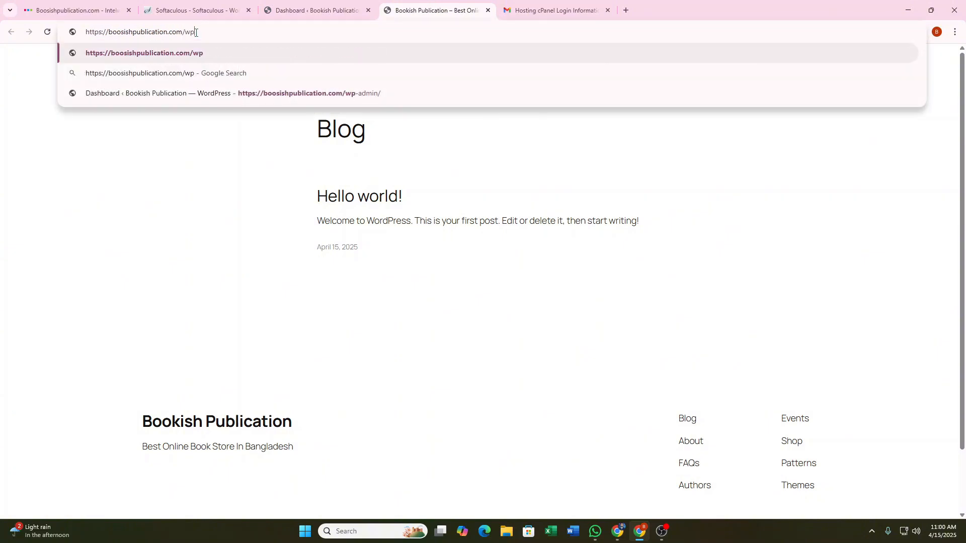
type("-admi")
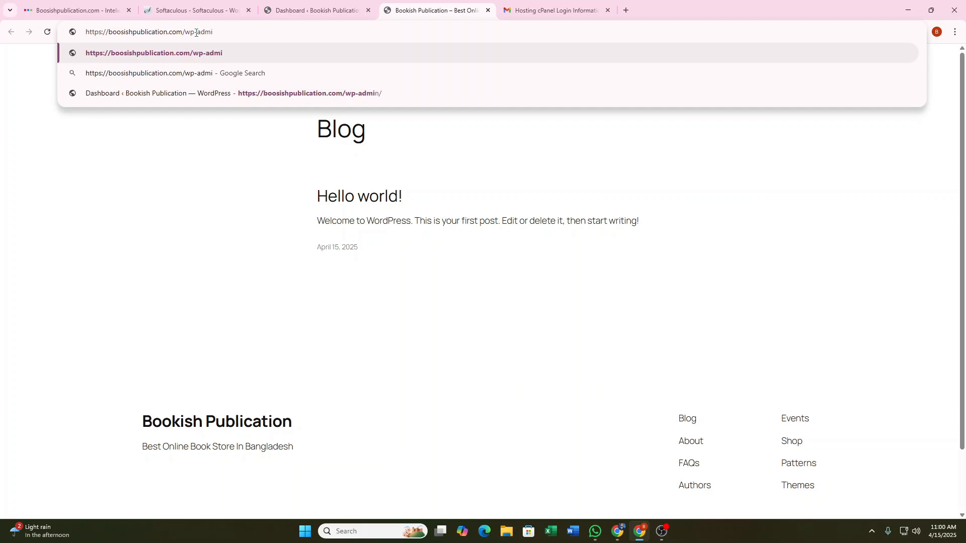
type("n")
key("Return")
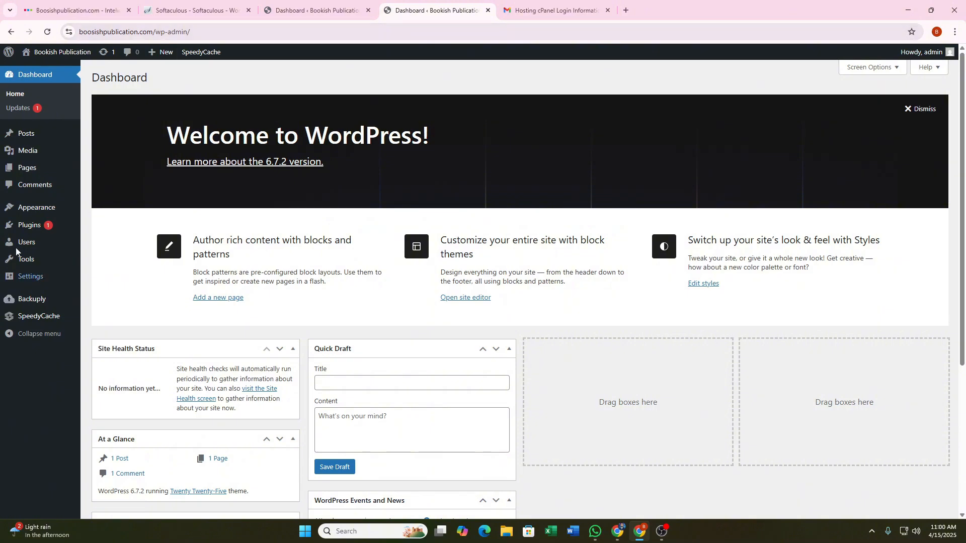
mouse_move(925, 53)
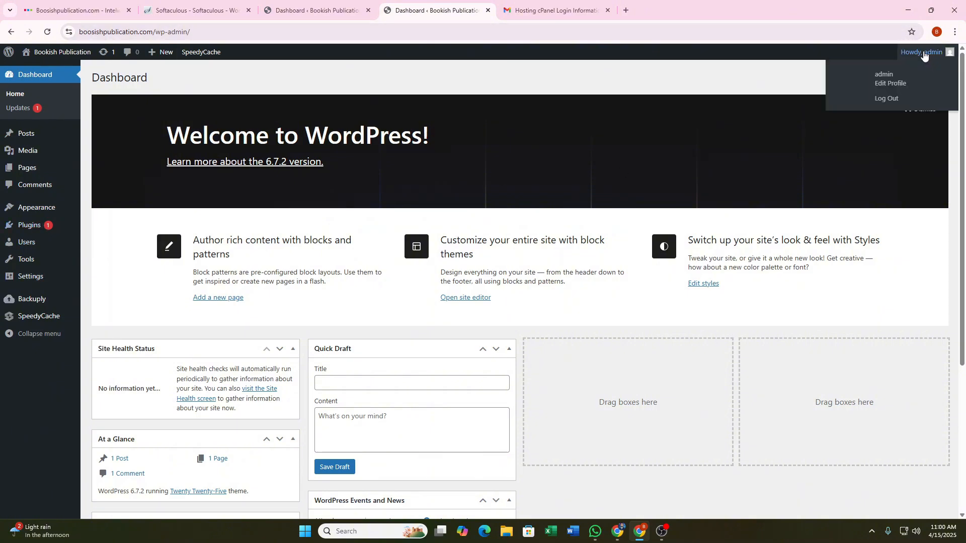
left_click(890, 99)
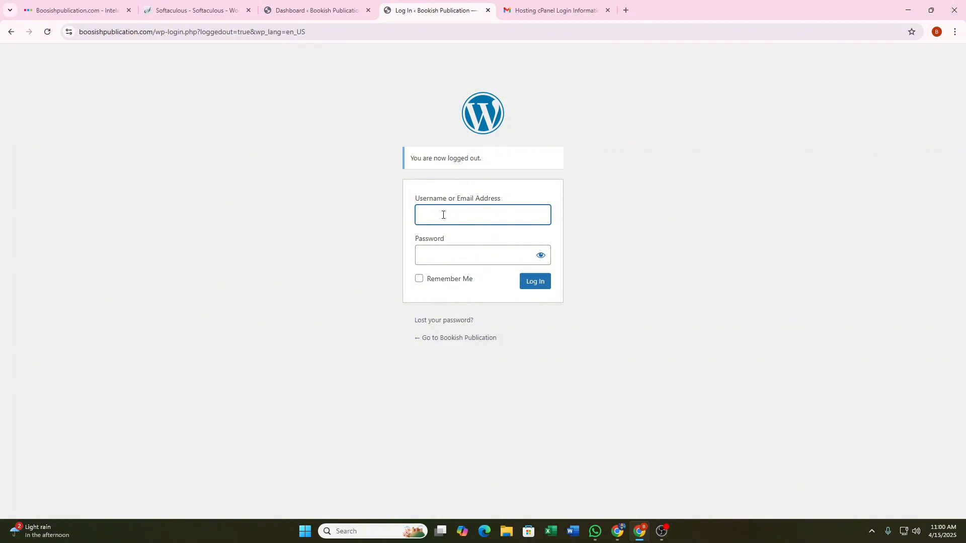
Log in as 'admin' with the clipboard password and Remember Me ticked, choosing Never for saving it.
type("admin")
left_click(441, 258)
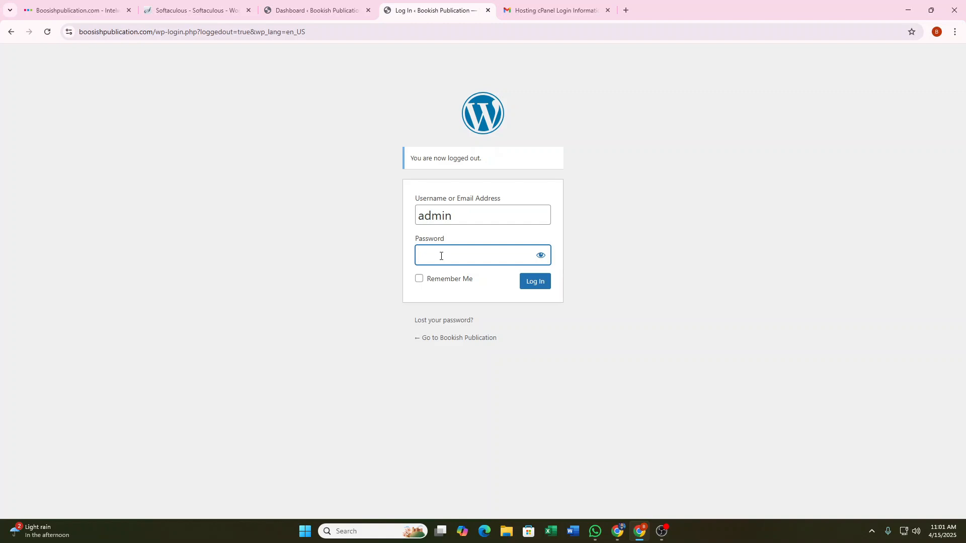
key("super+v")
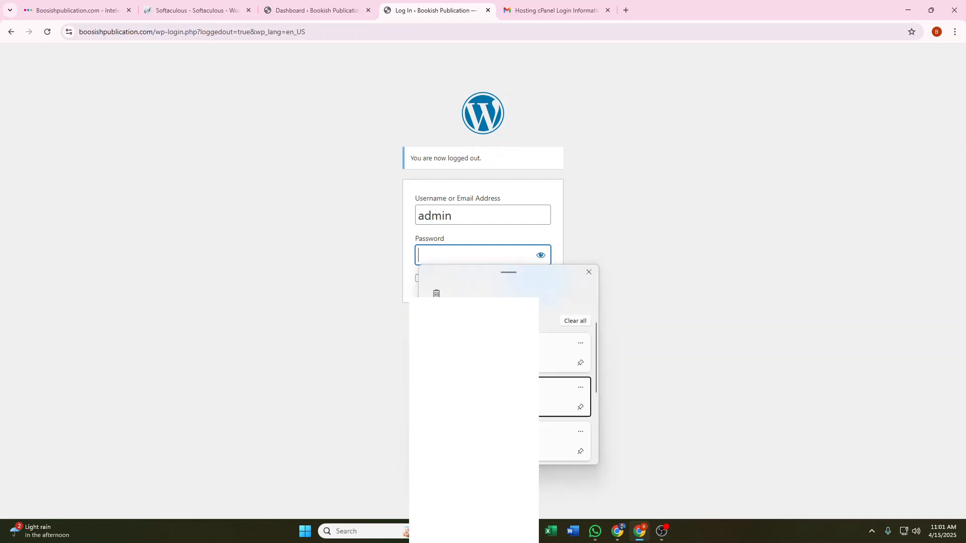
left_click(556, 342)
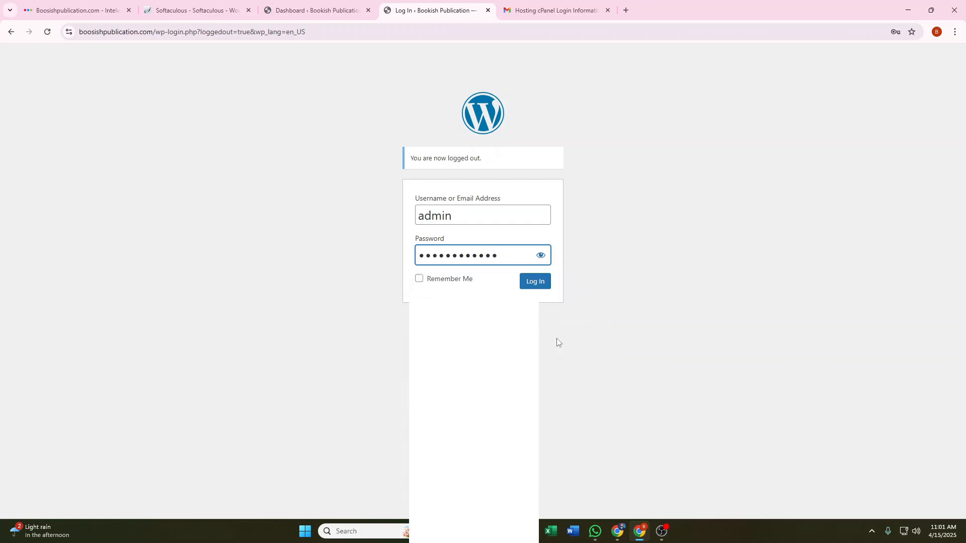
left_click(419, 280)
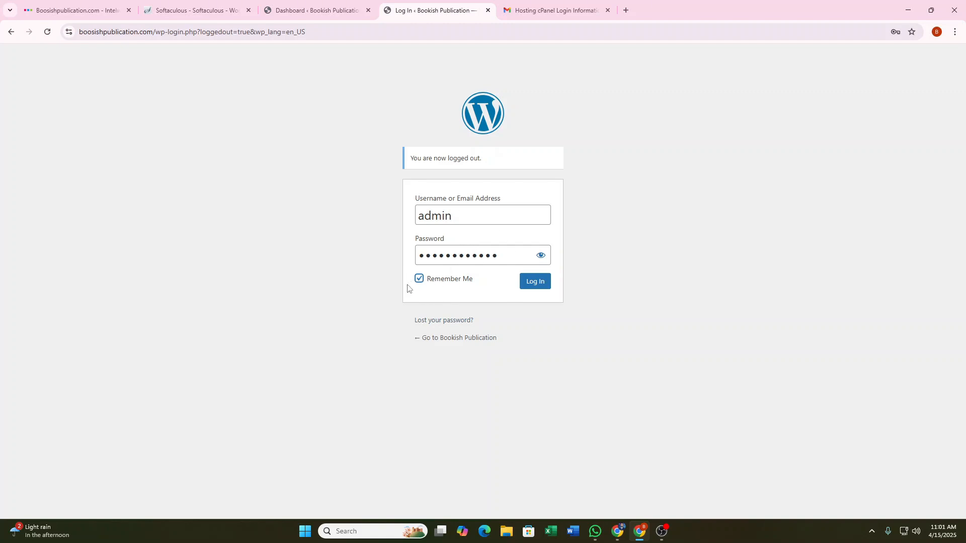
left_click(541, 284)
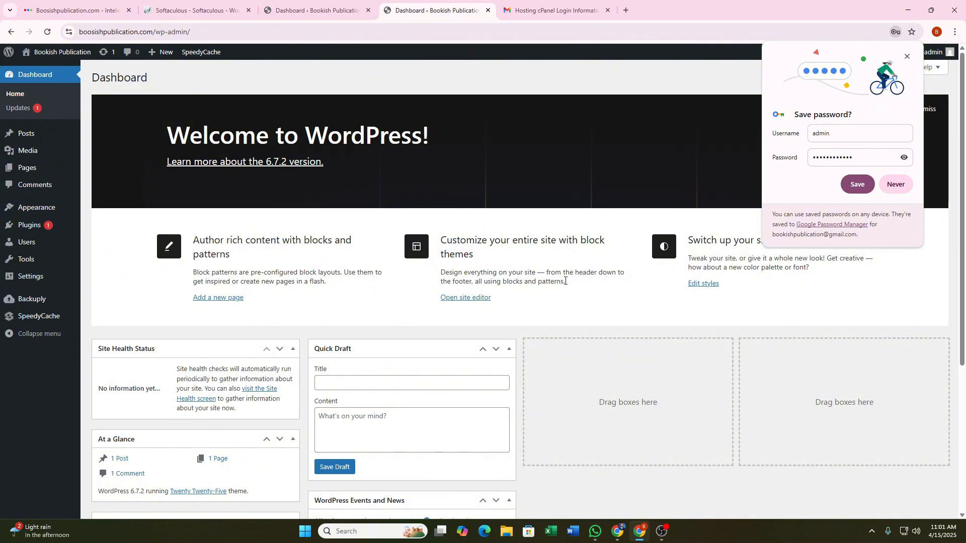
left_click(908, 184)
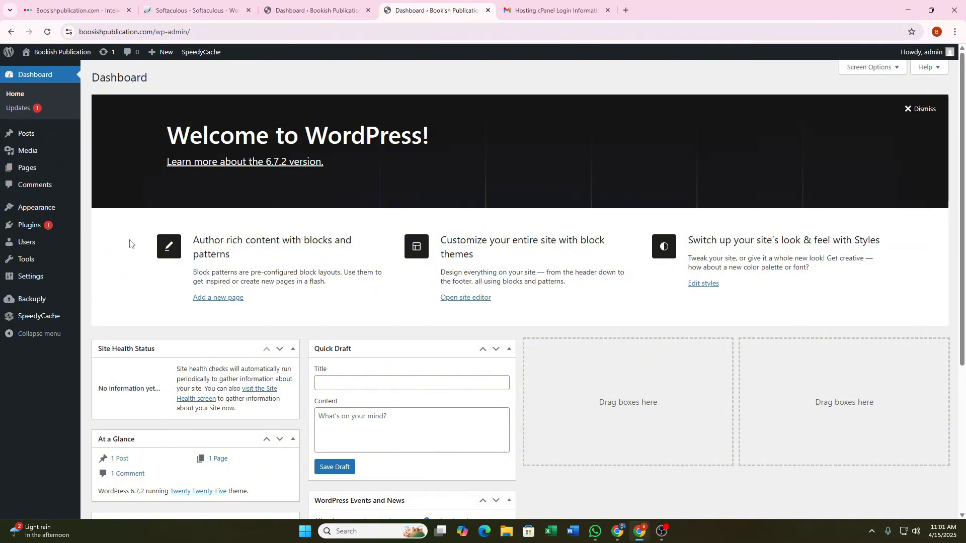
In Installed Plugins, delete Akismet Anti-spam and Hello Dolly, then deactivate SpeedyCache and SpeedyCache Pro.
left_click(41, 219)
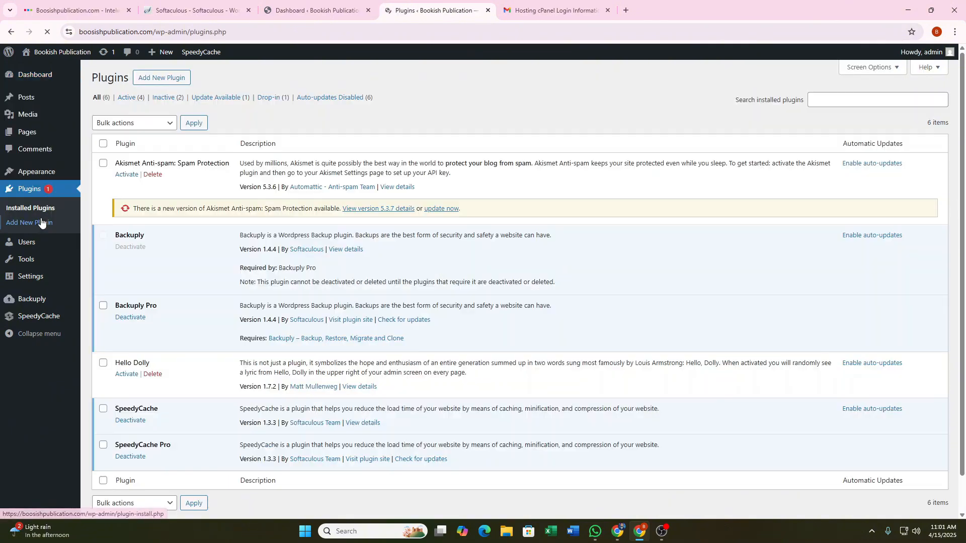
scroll(278, 344, "down", 2)
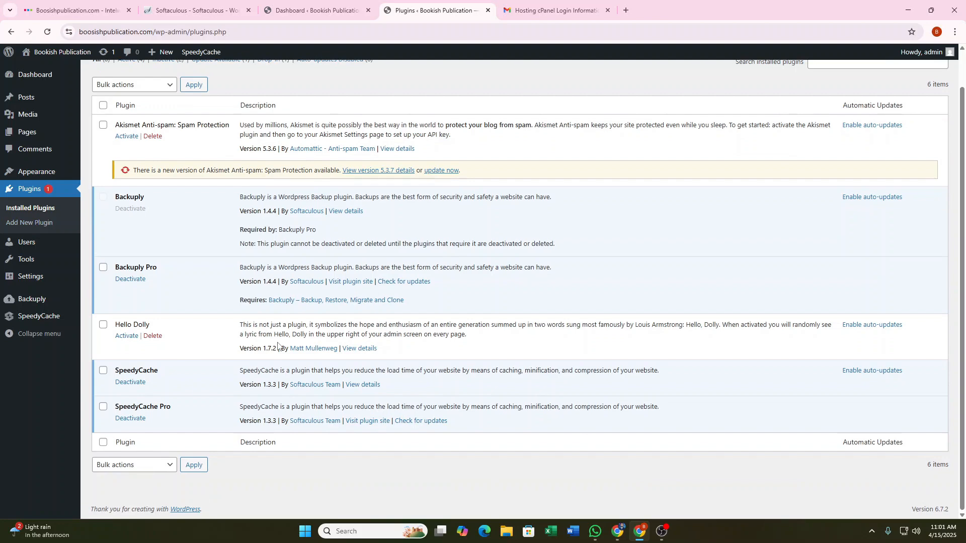
scroll(277, 345, "up", 1)
left_click(152, 136)
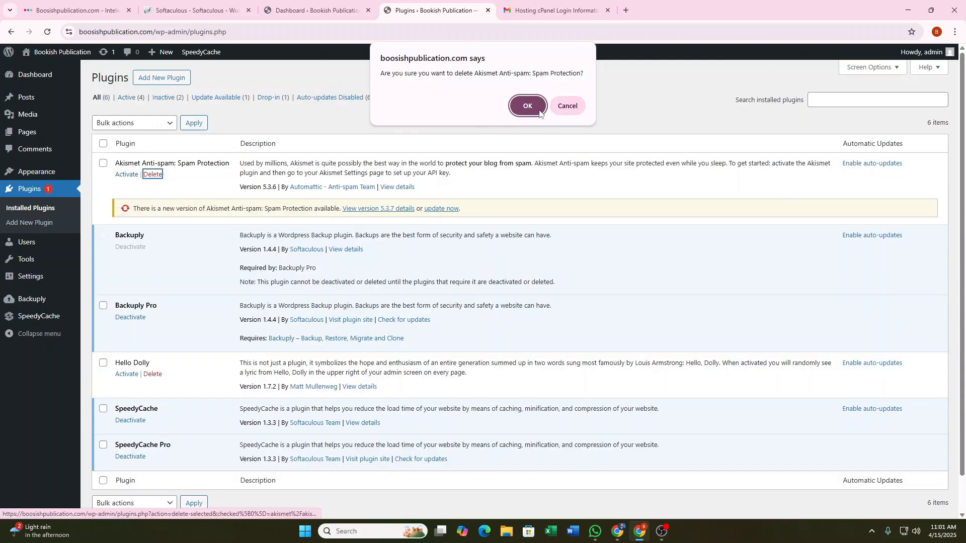
left_click(538, 111)
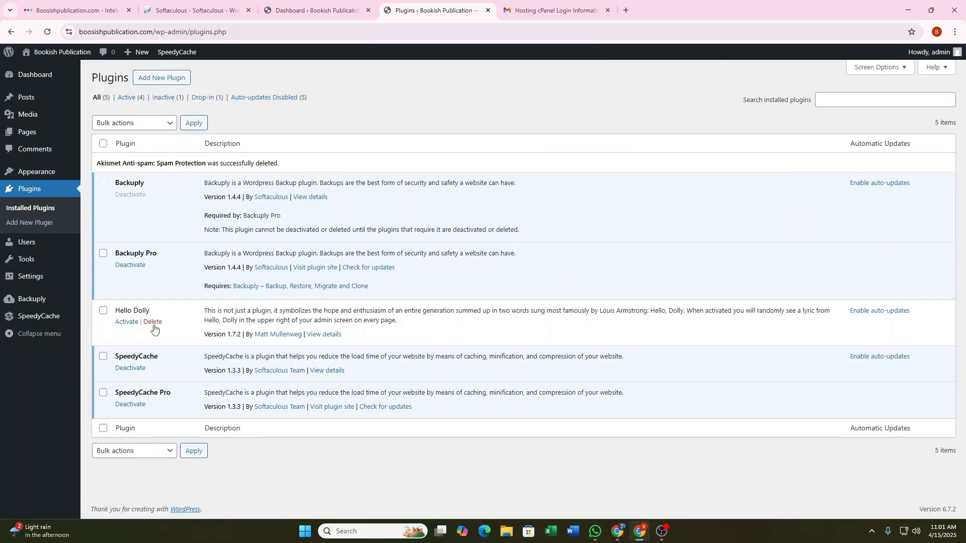
left_click(154, 324)
left_click(528, 99)
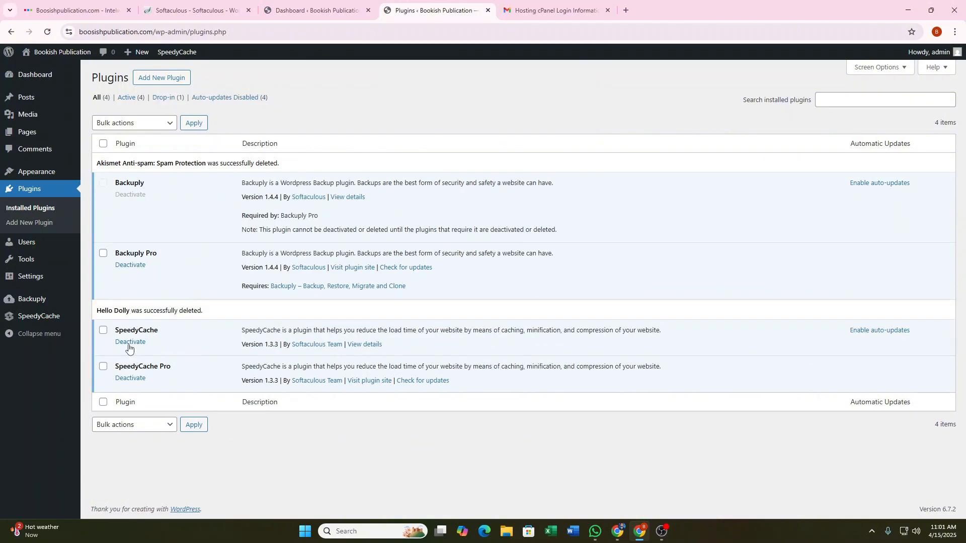
left_click(130, 344)
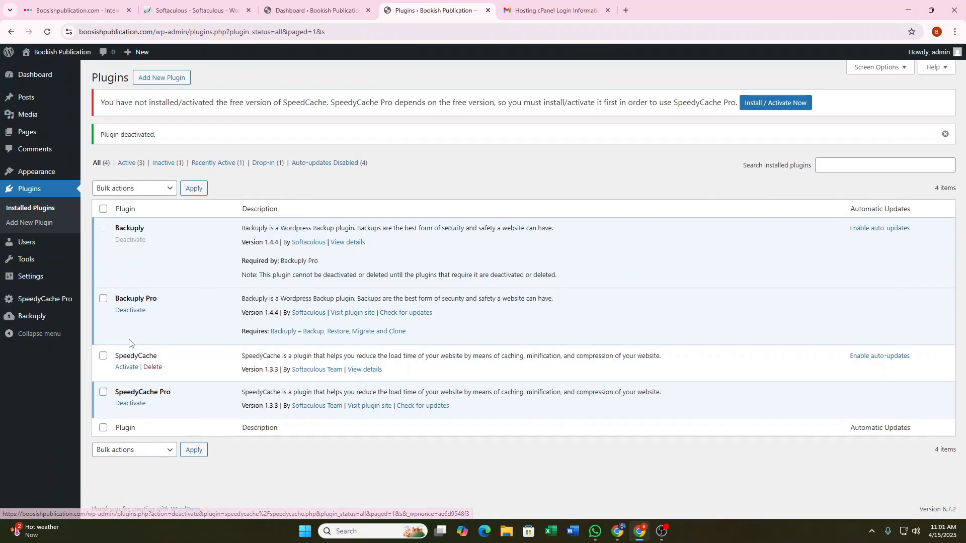
left_click(130, 403)
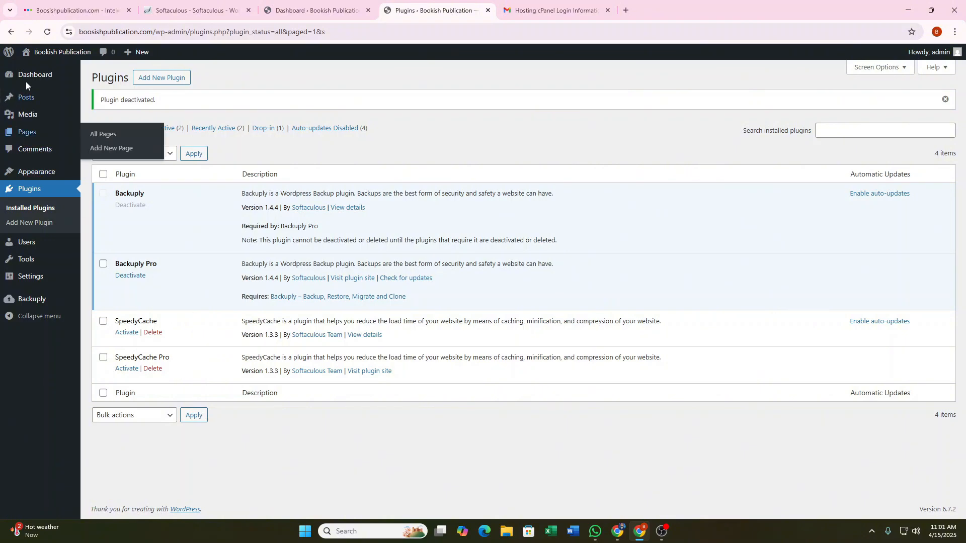
Look over the General Settings page, go back to the Dashboard, then show the Softaculous success tab.
left_click(35, 281)
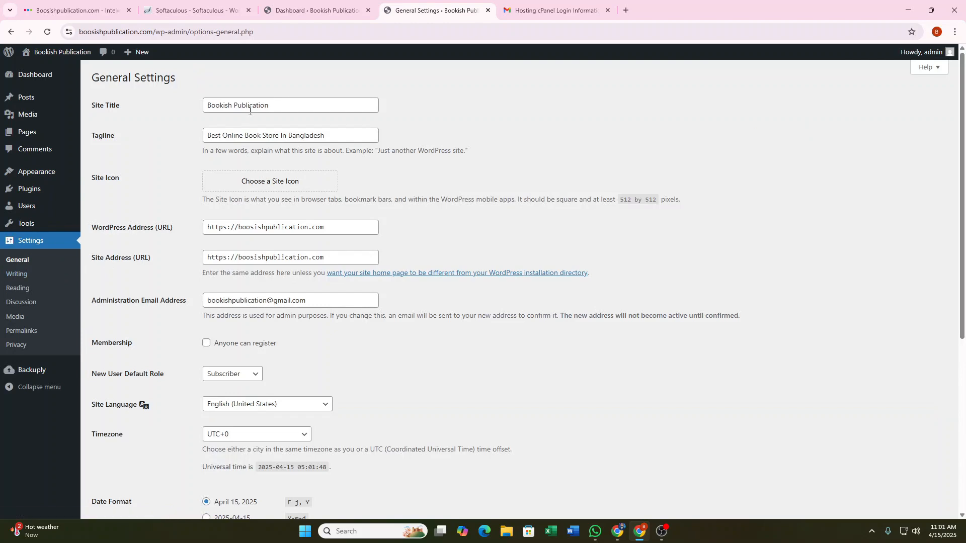
scroll(277, 186, "down", 1)
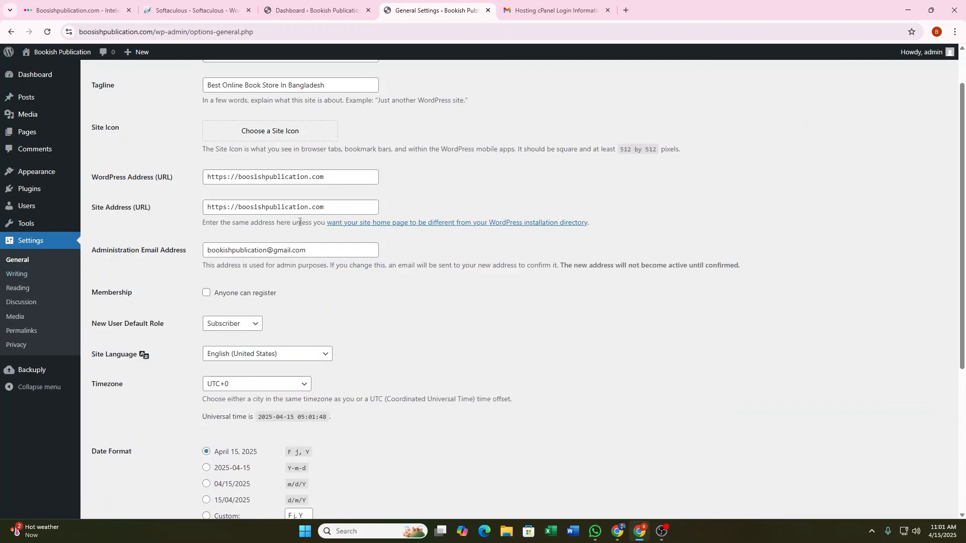
scroll(276, 293, "down", 5)
scroll(51, 327, "up", 6)
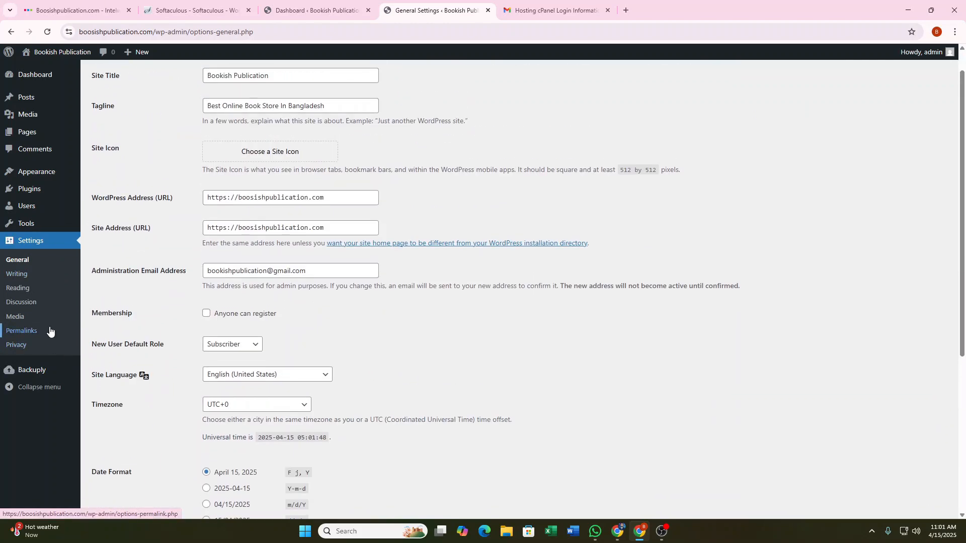
left_click(46, 74)
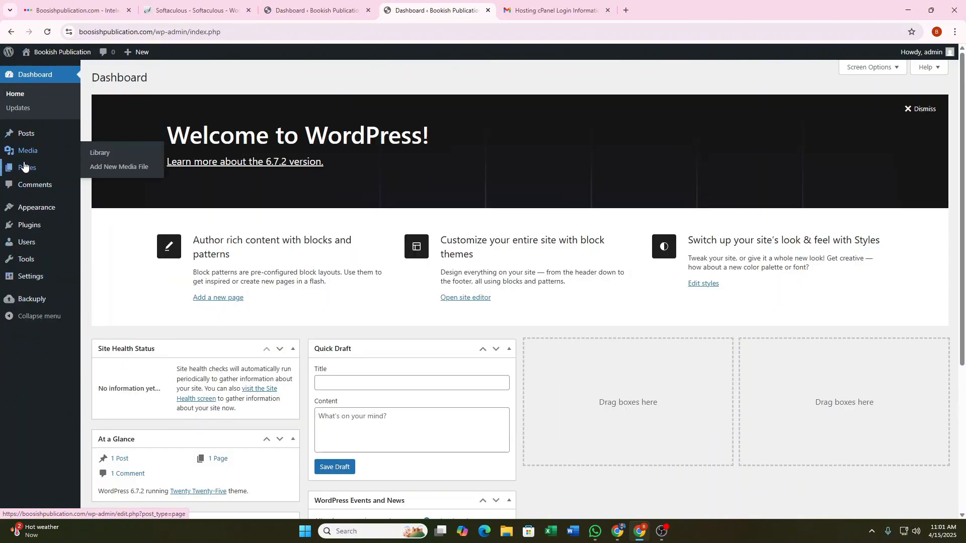
left_click(195, 11)
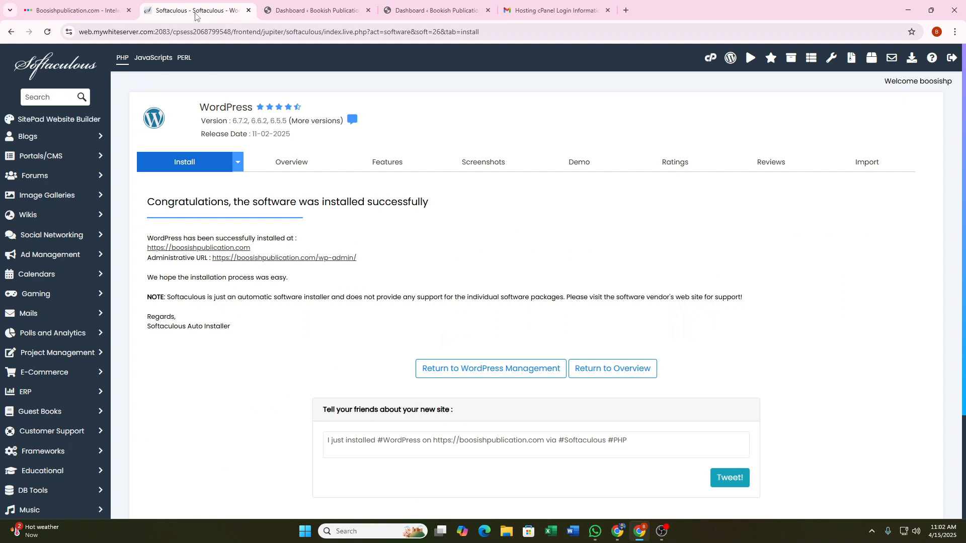
Open the Bookish Publication site name from the admin bar in a new tab and view its Blog page.
left_click(317, 10)
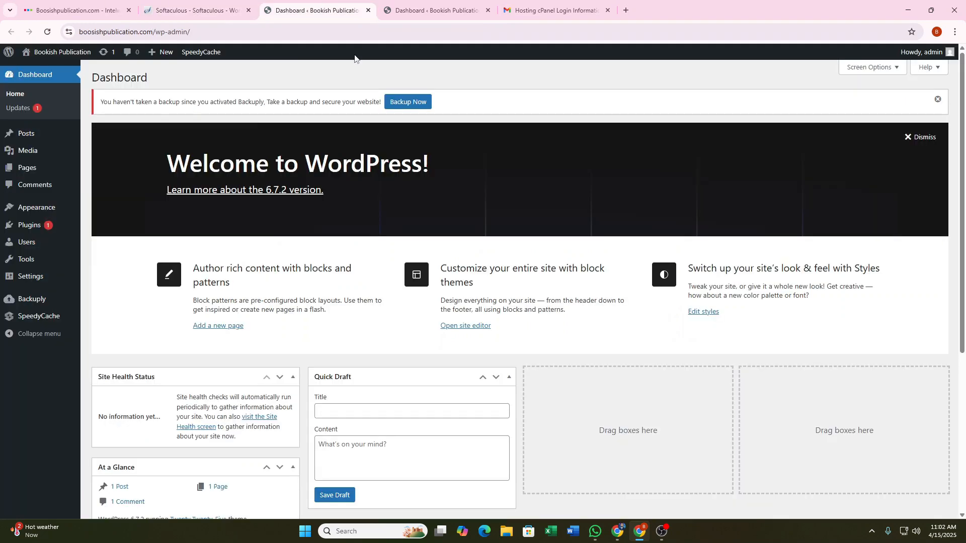
left_click(432, 10)
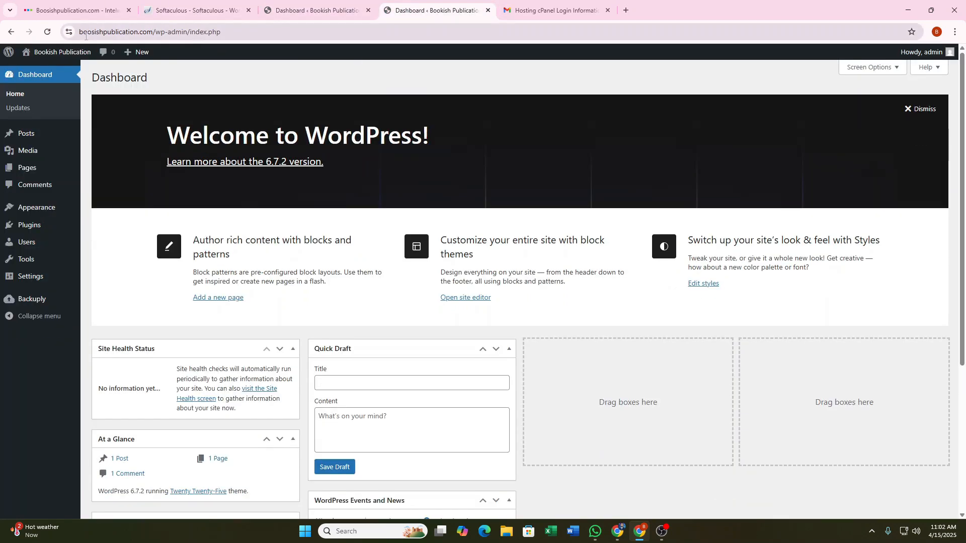
right_click(51, 59)
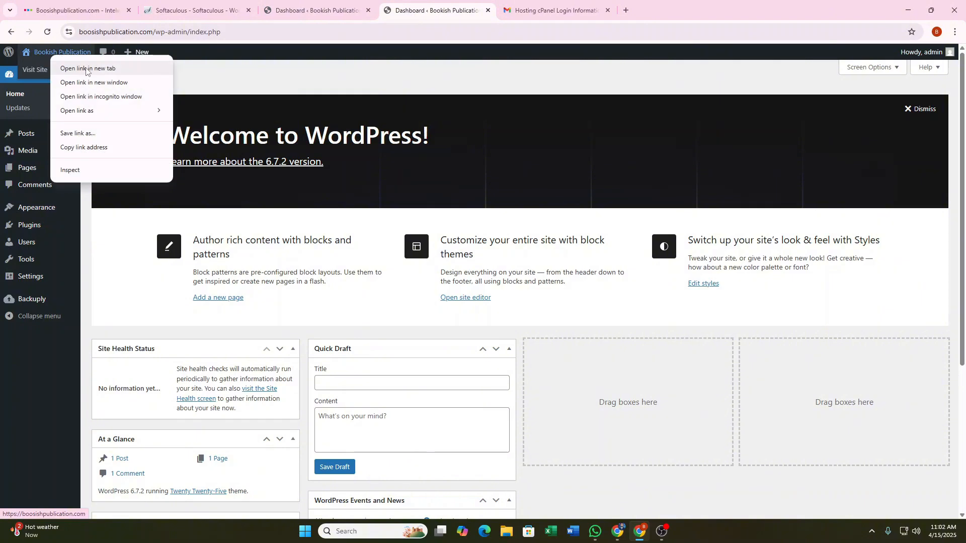
left_click(81, 67)
left_click(537, 11)
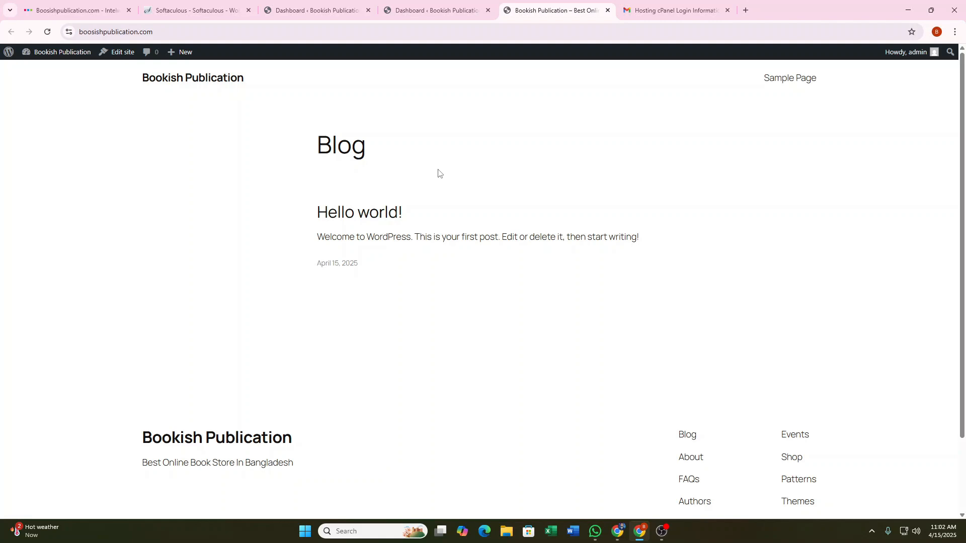
scroll(441, 168, "down", 2)
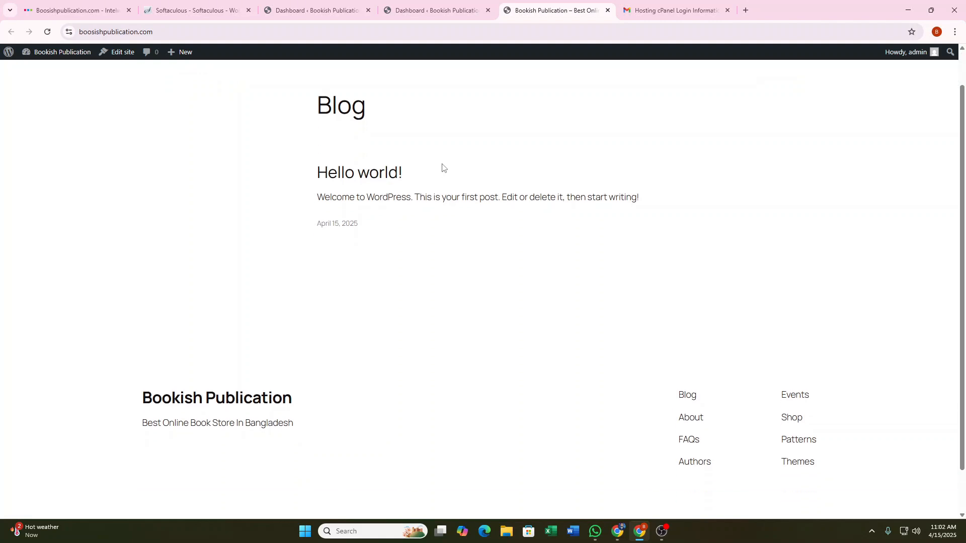
scroll(442, 166, "up", 2)
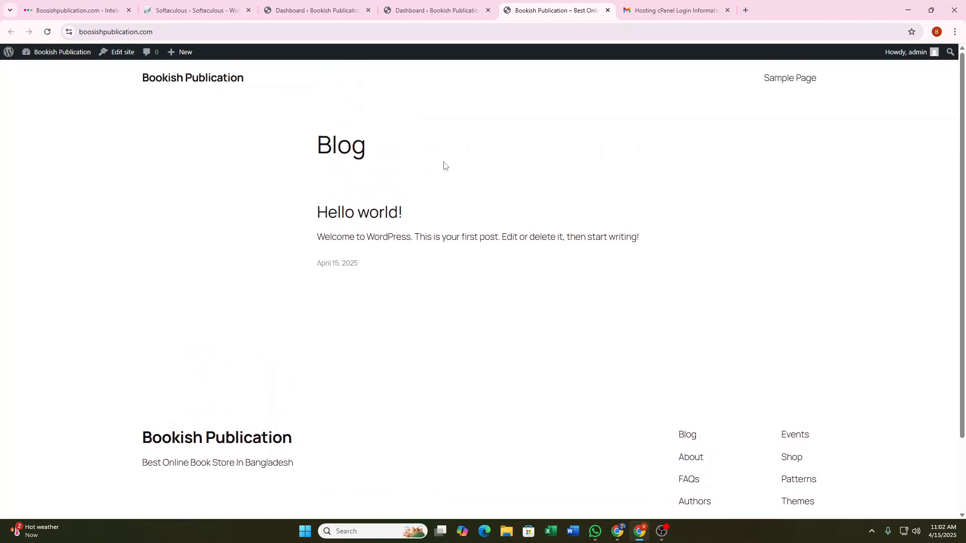